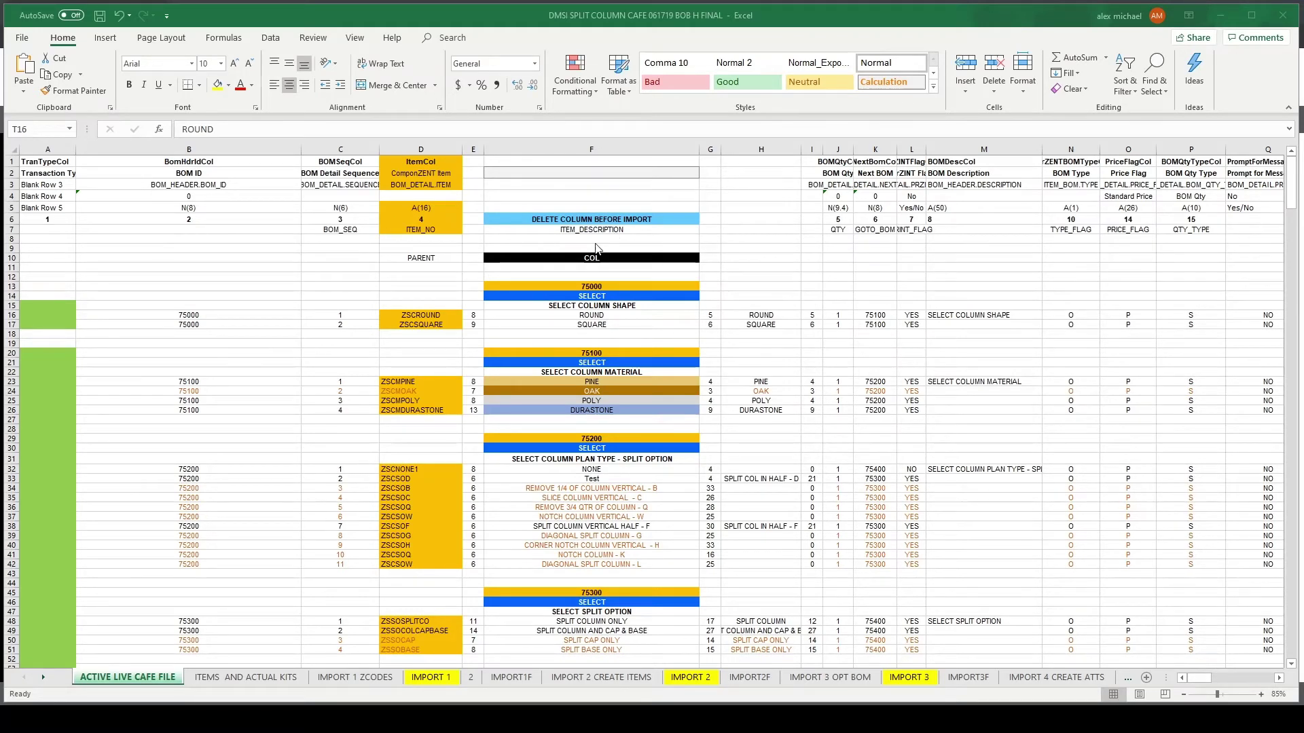
Inspect the BOM ID, description and COLSHAPE cells of the ROUND and SQUARE column shape rows.
left_click(237, 314)
left_click(240, 327)
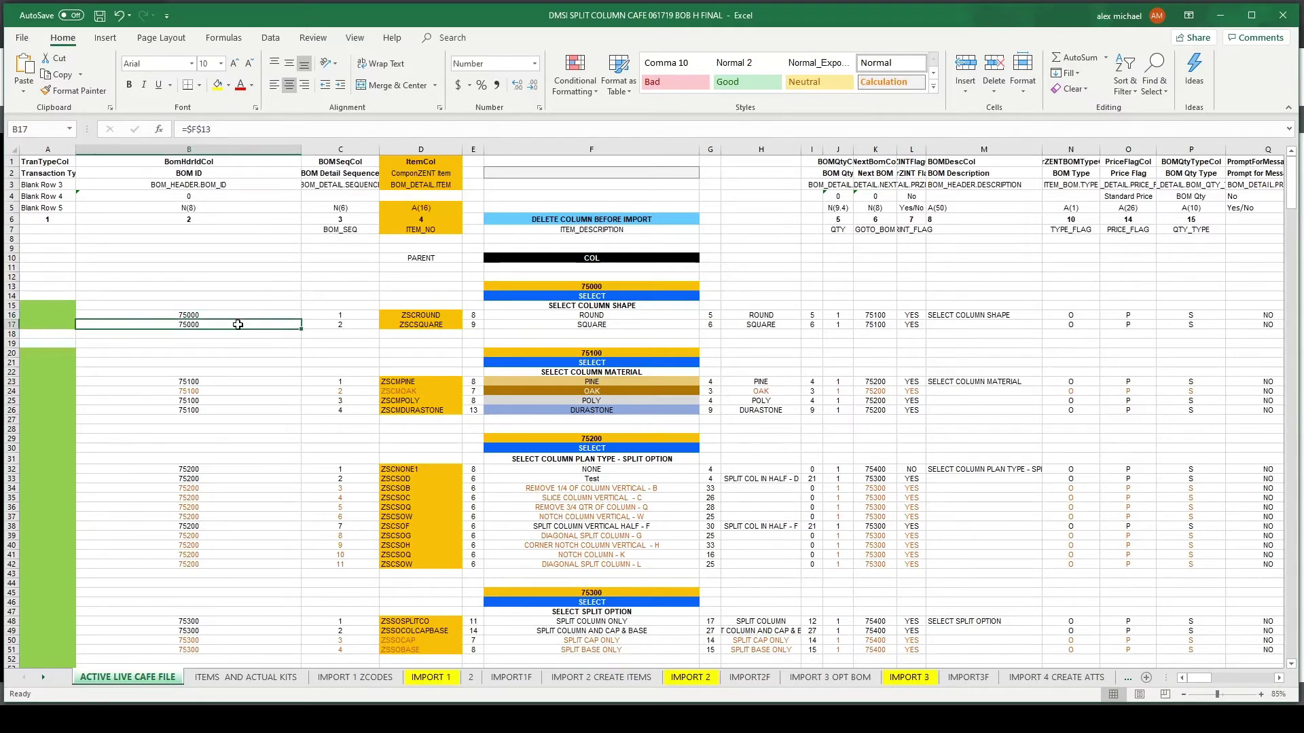
left_click(641, 318)
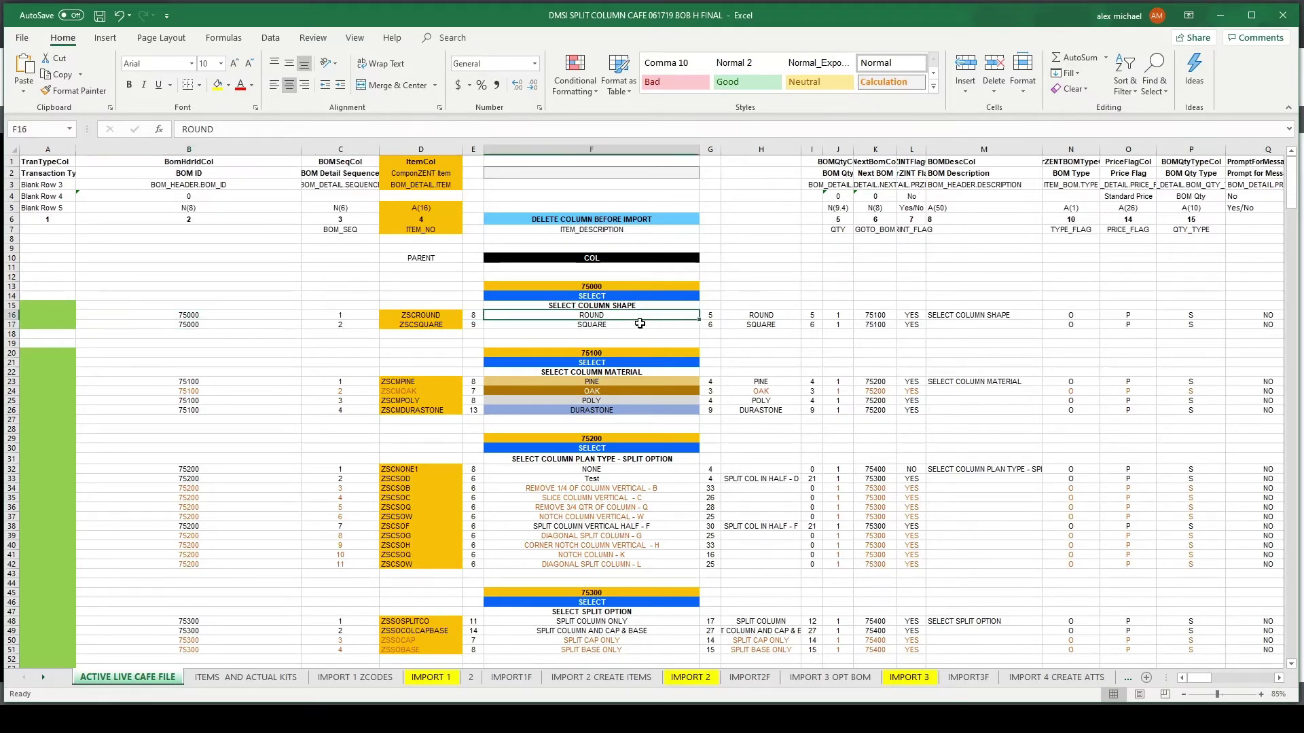
left_click_drag(360, 313, 1194, 324)
left_click_drag(1199, 677, 1180, 689)
left_click(1027, 324)
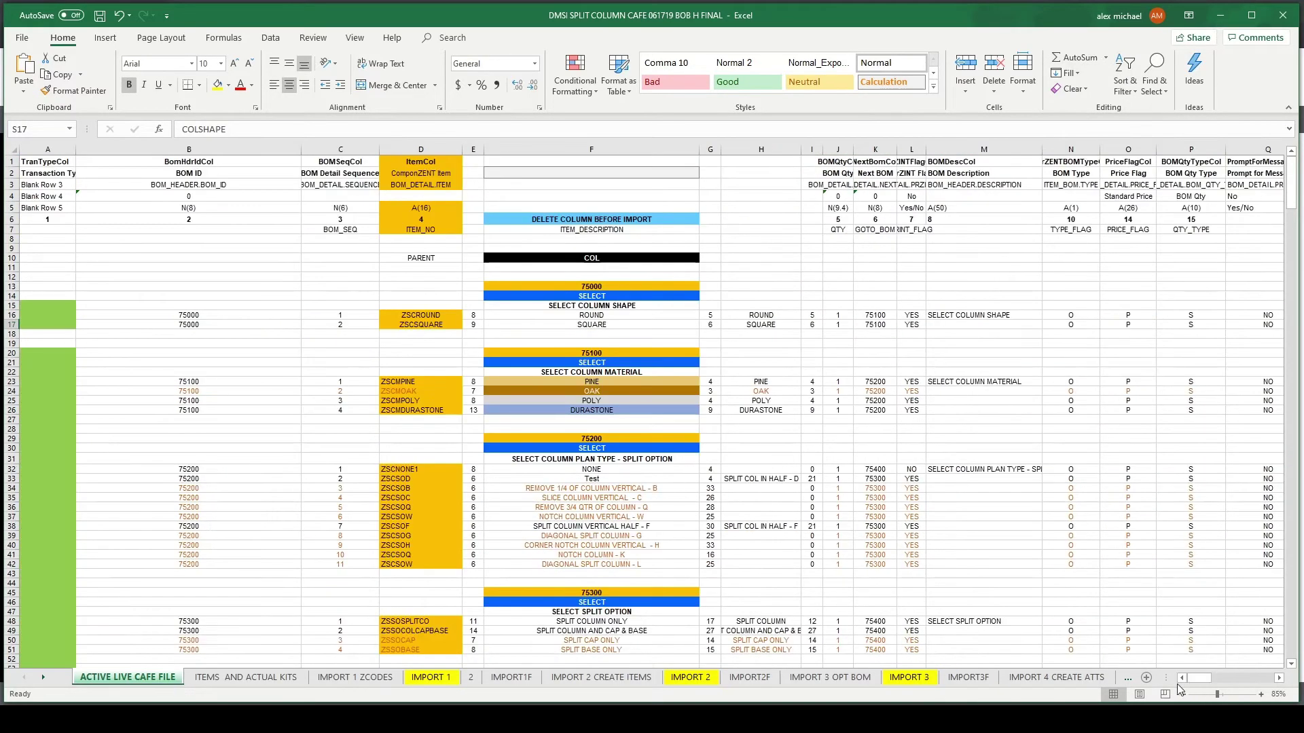
Review the PINE material rows and split option rows, then switch to the Agility BOM web app.
left_click(246, 381)
left_click_drag(247, 382, 1263, 421)
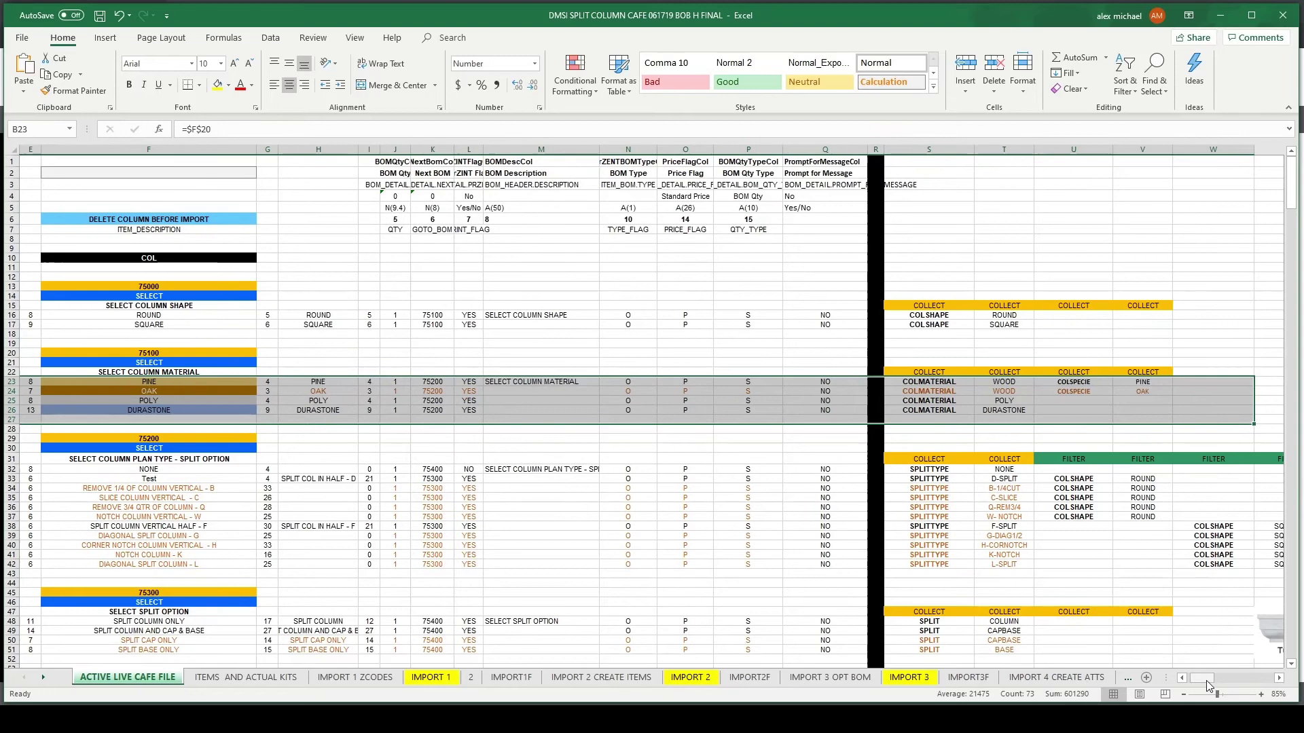
left_click_drag(1202, 678, 1187, 679)
left_click(227, 470)
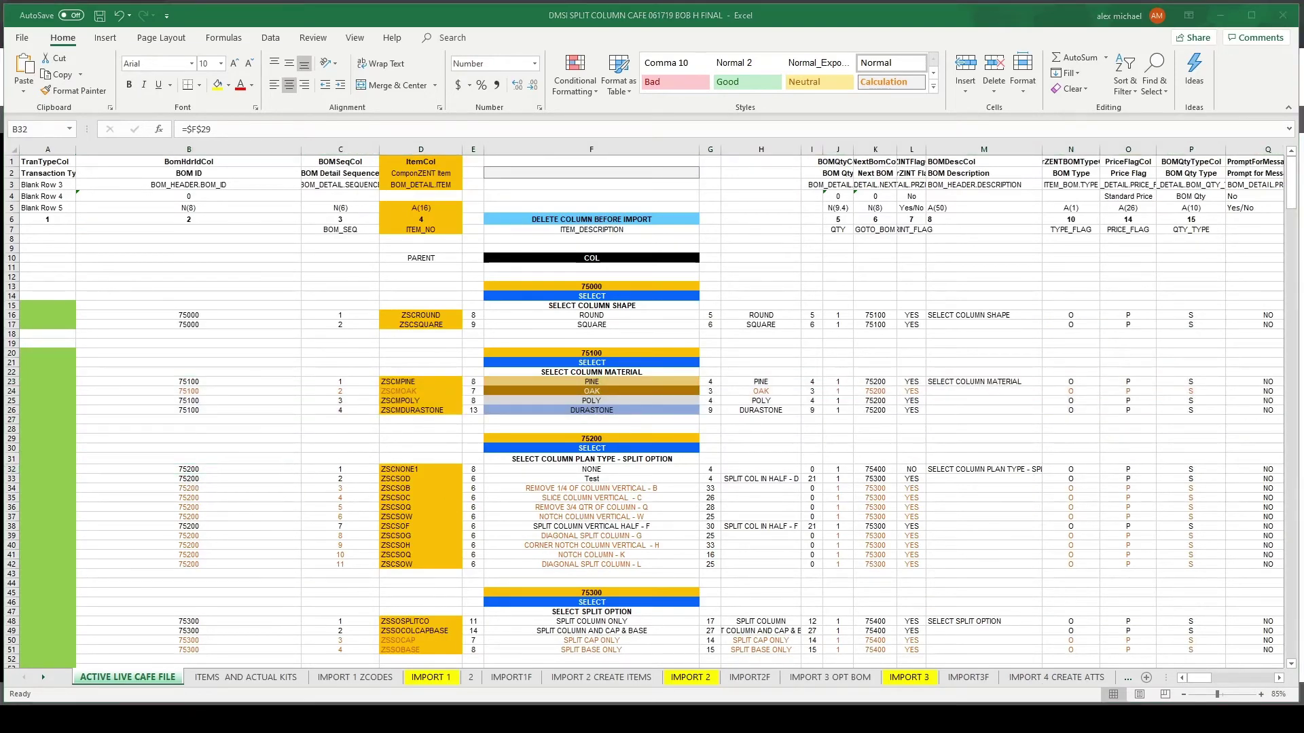
key("alt+Tab")
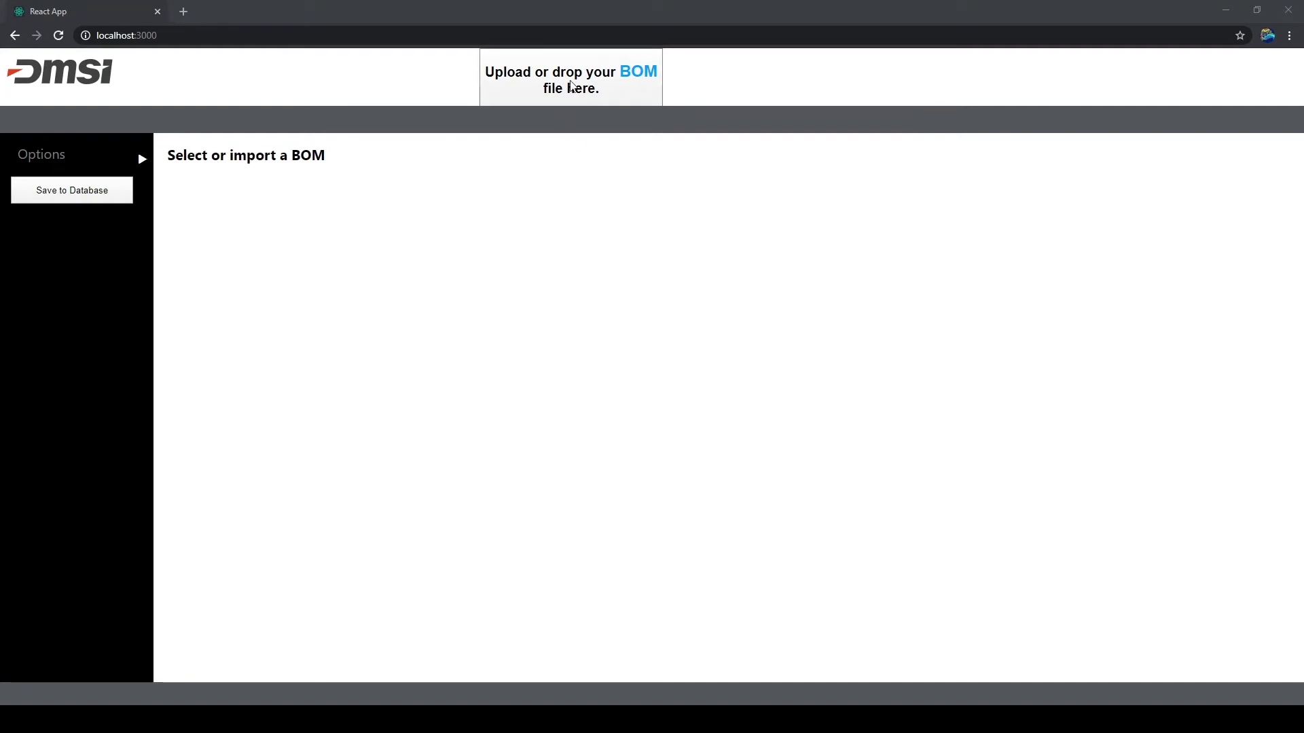
Upload the DMSI SPLIT COLUMN CAFE spreadsheet from Downloads and open BOM 75000 from the sidebar.
left_click(567, 80)
left_click(229, 136)
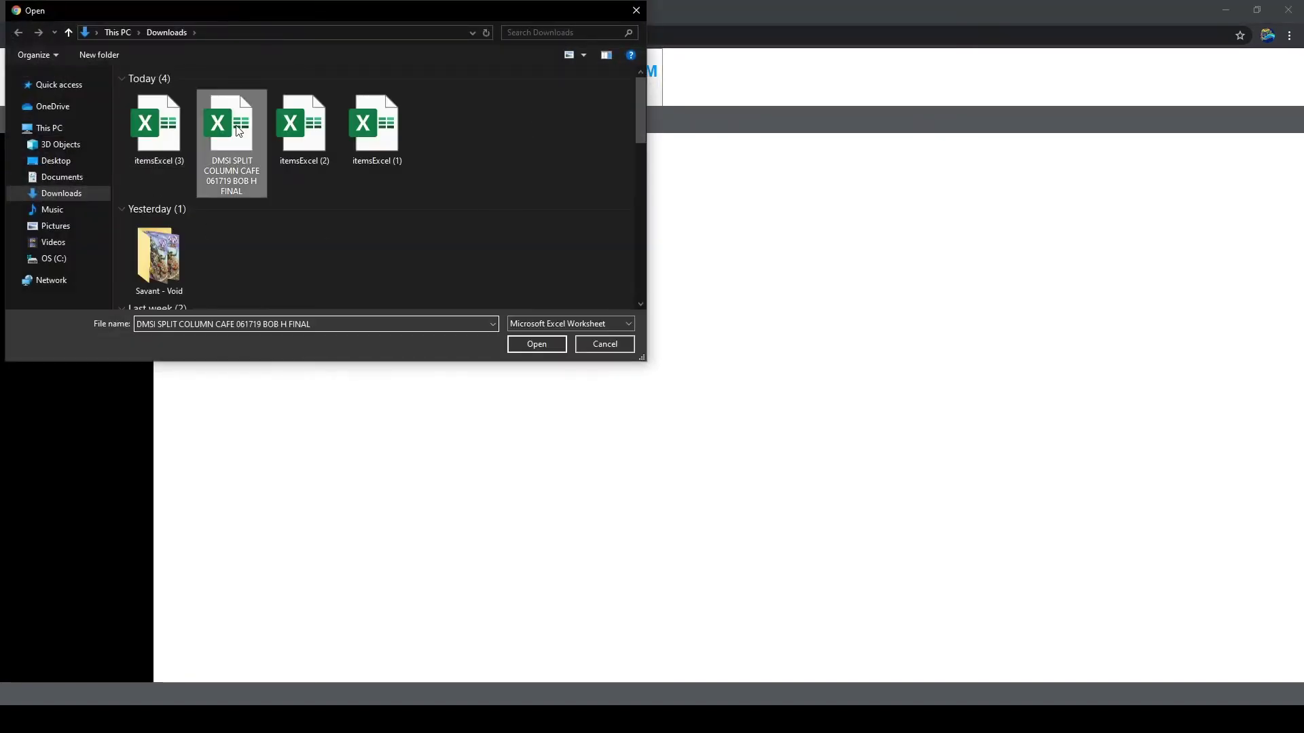
left_click(533, 345)
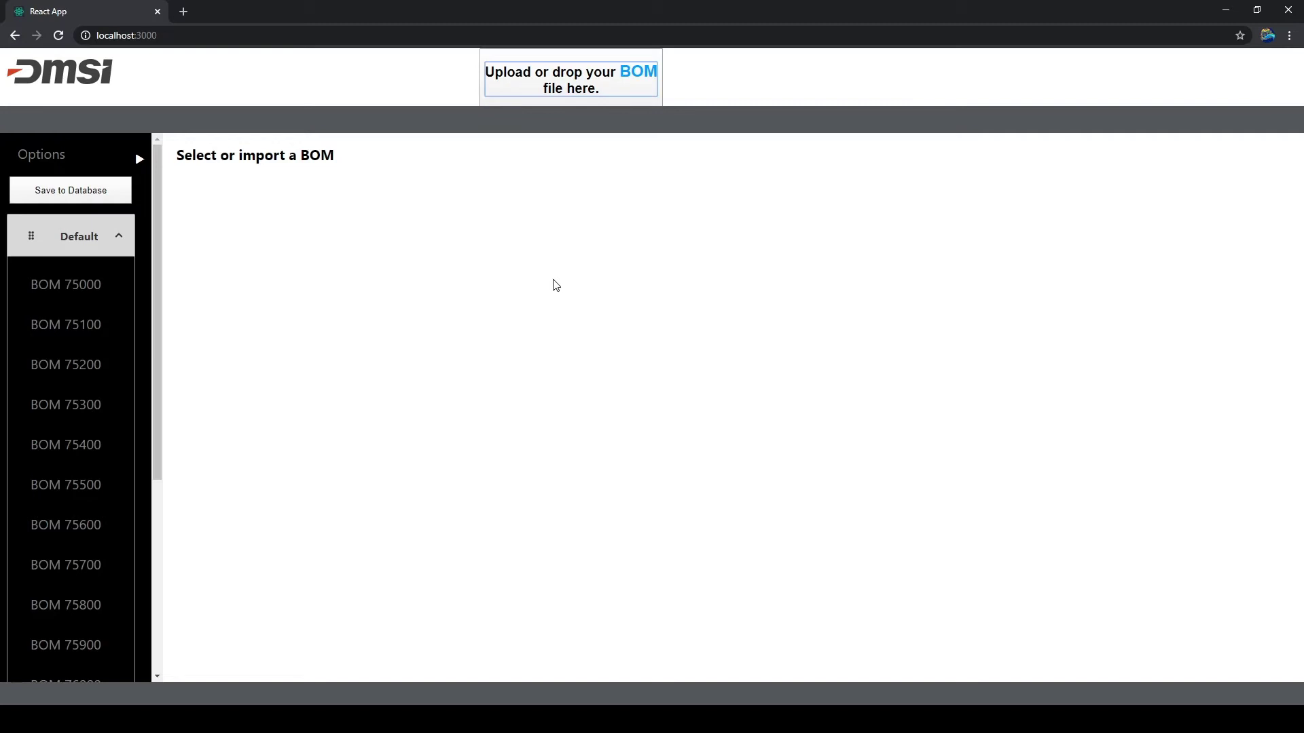
left_click(83, 285)
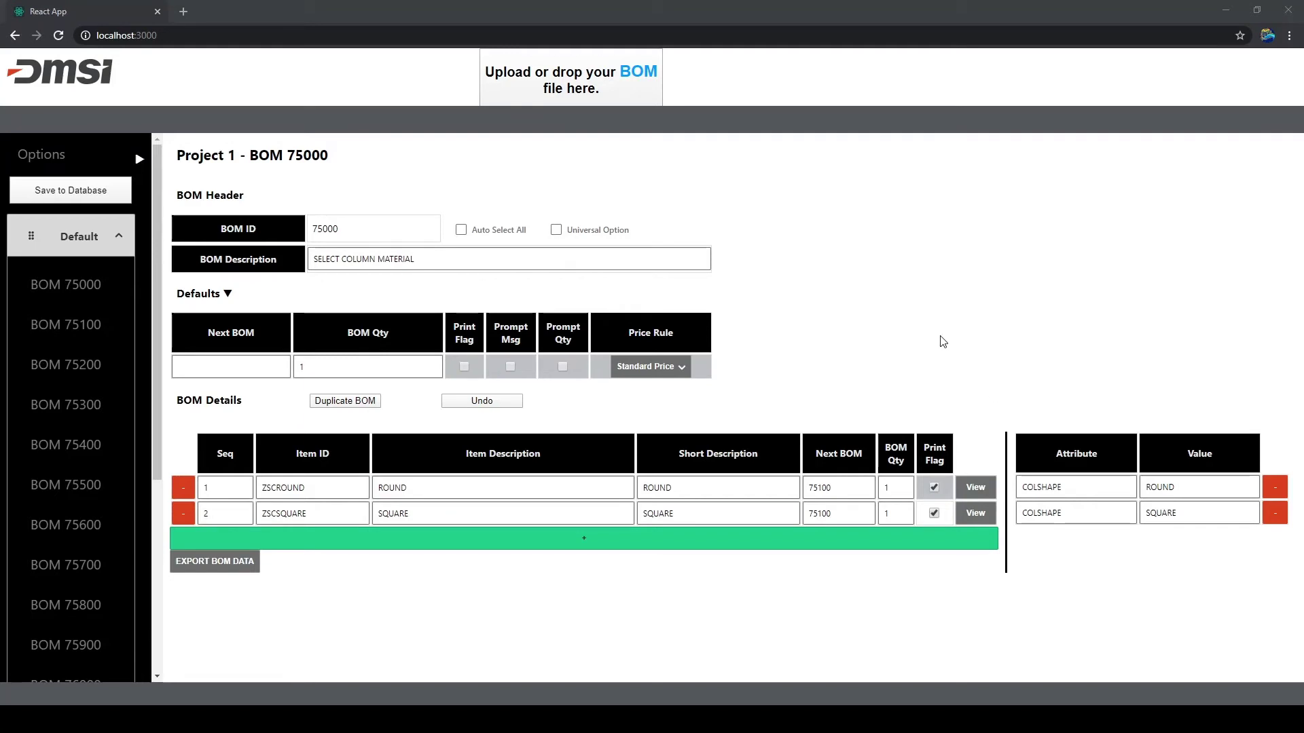
Set BOM 75000's Next BOM to 500 and add a detail line with attribute 'a' valued 'b'.
left_click(236, 365)
type("50")
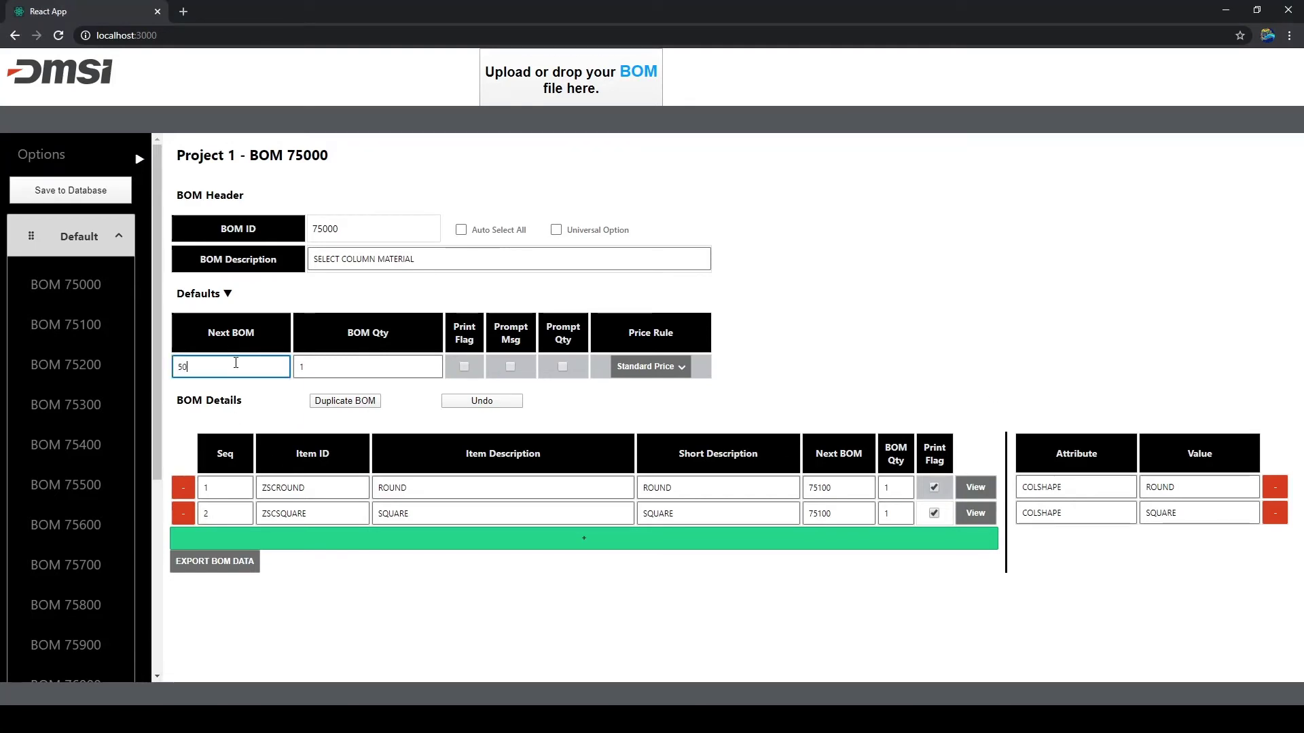
type("0")
left_click(323, 537)
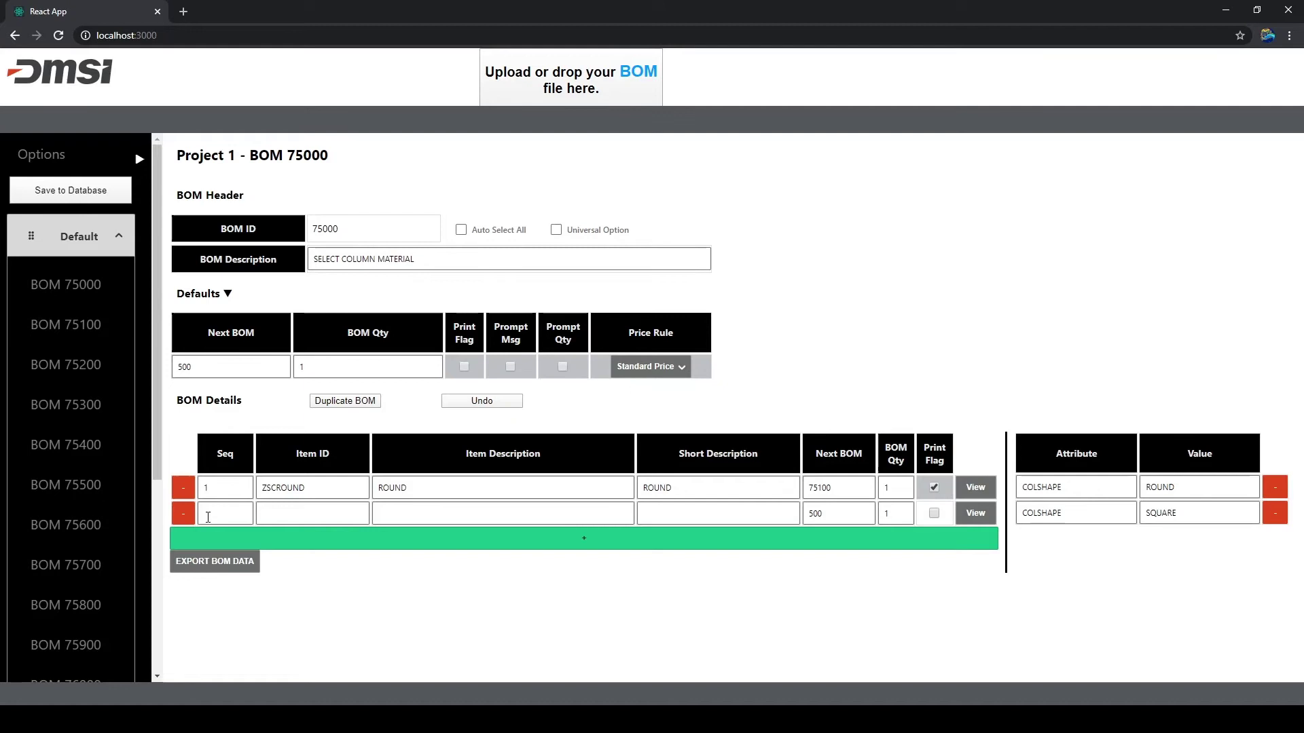
left_click(1058, 508)
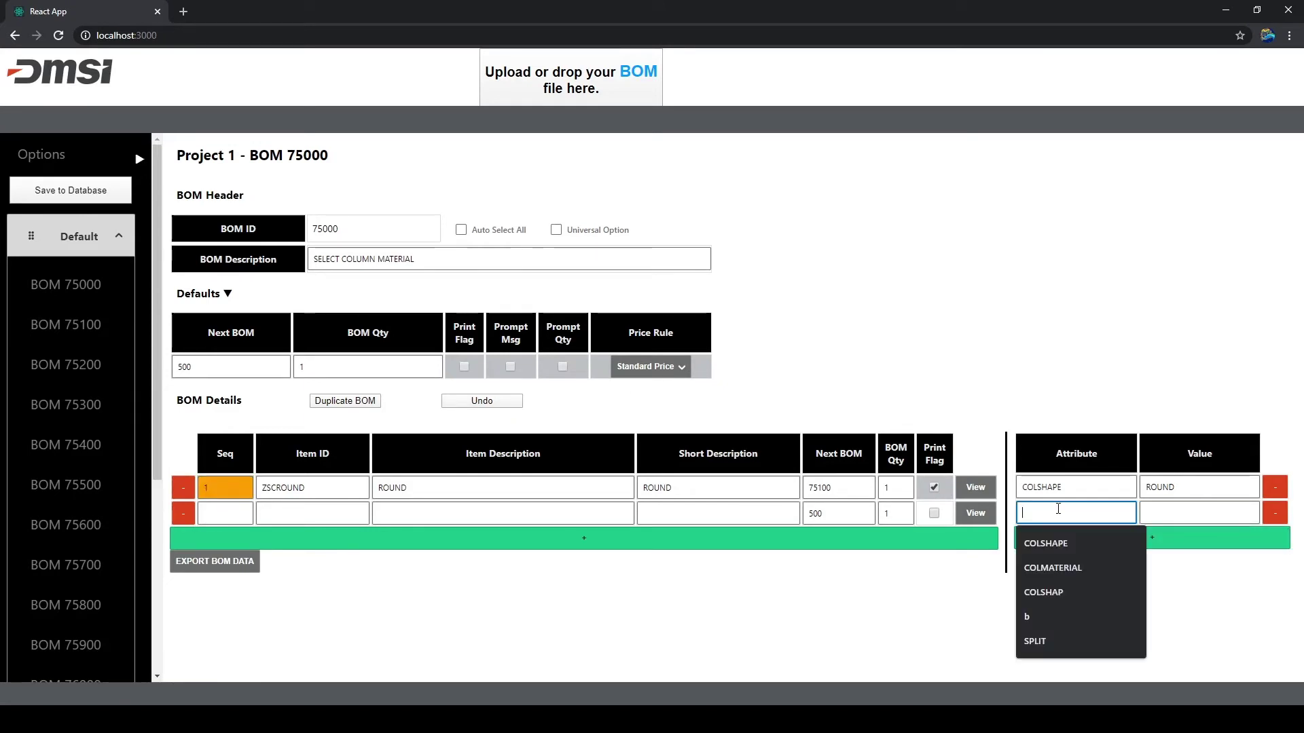
type("a")
left_click(1192, 508)
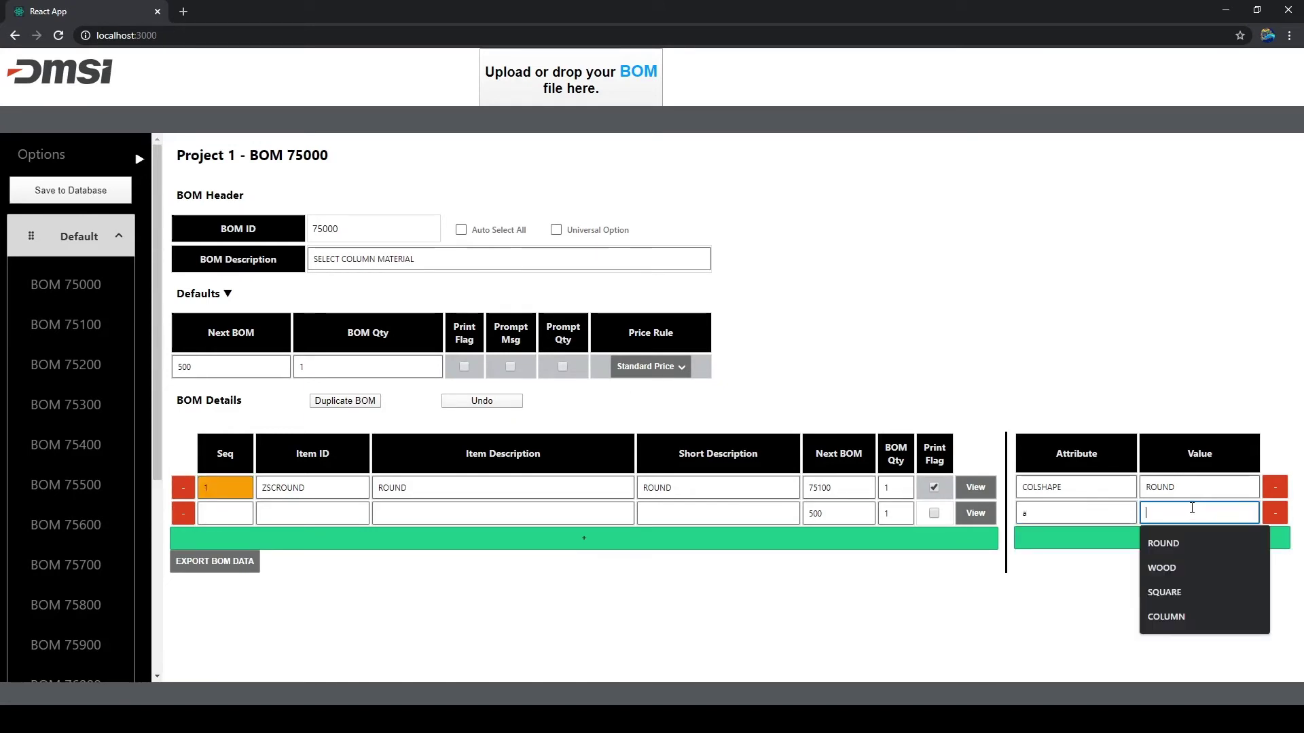
type("b")
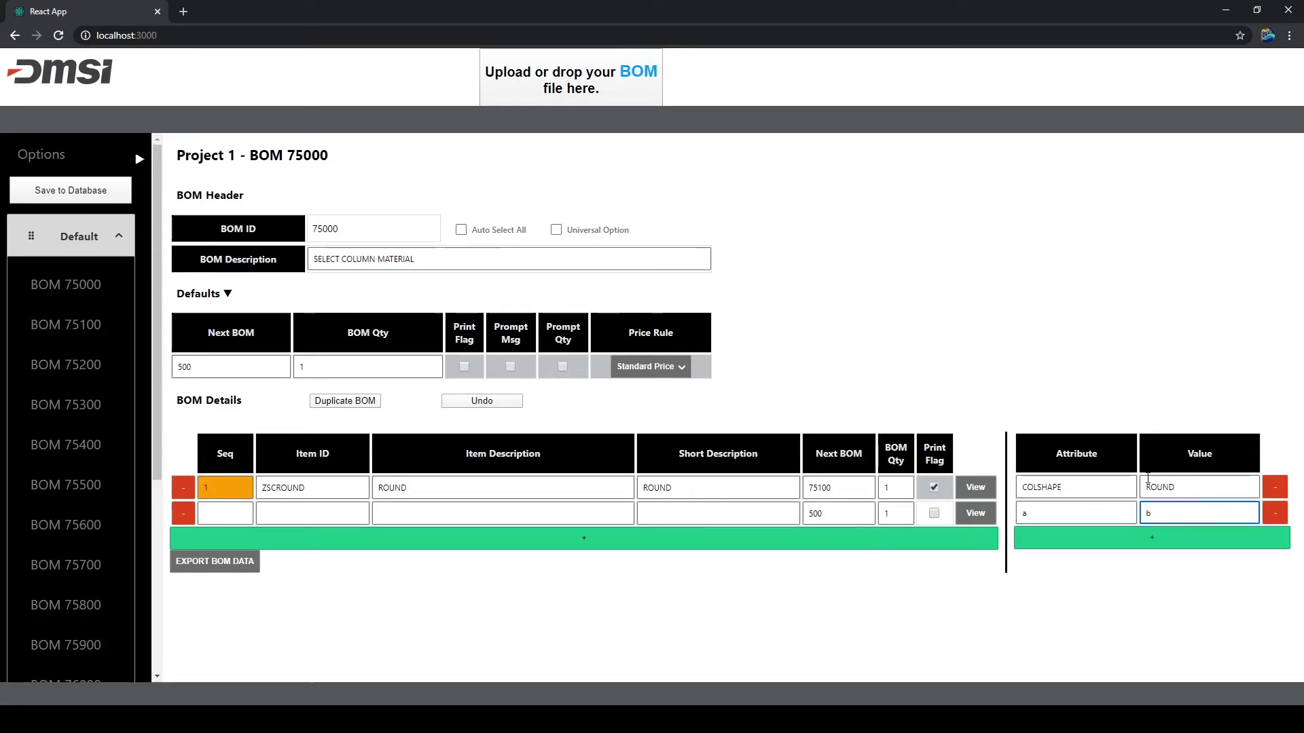
Browse BOMs 75300, 75400 and 75700 in the sidebar, ending on BOM 75100.
left_click(51, 406)
left_click(75, 449)
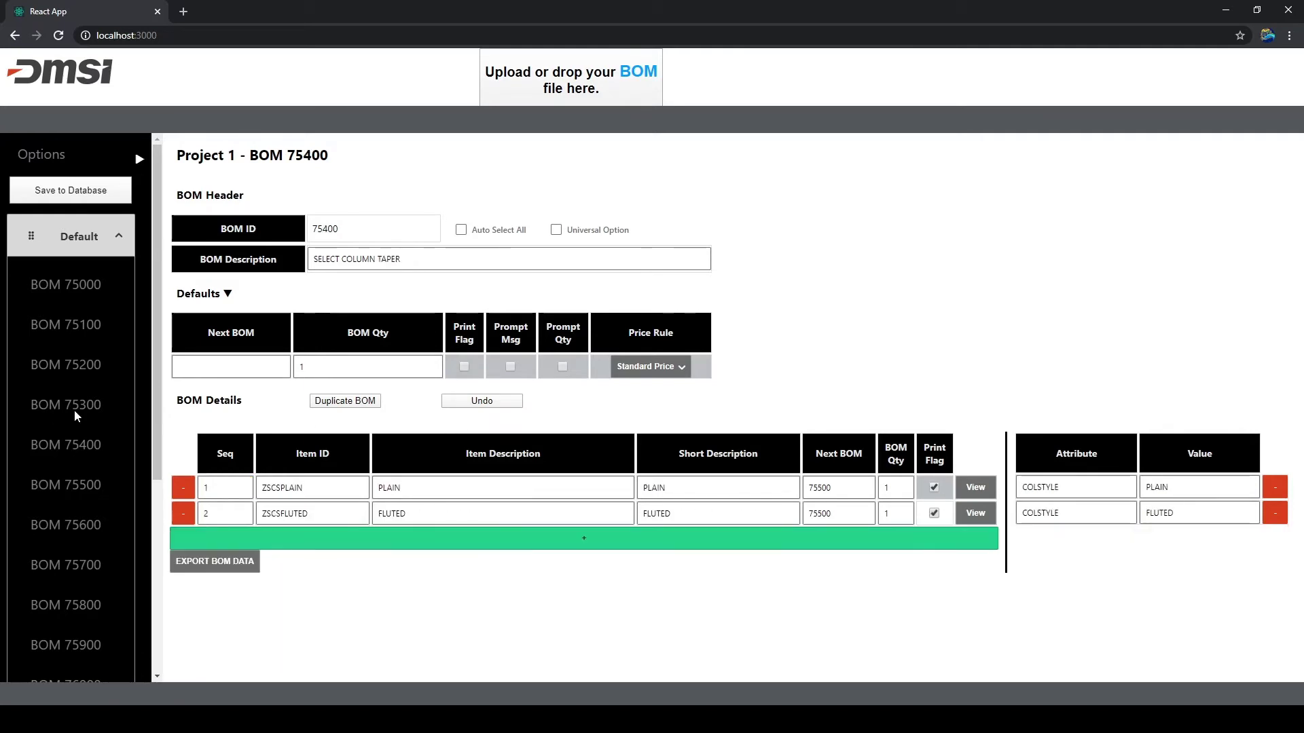
left_click(64, 285)
left_click(64, 565)
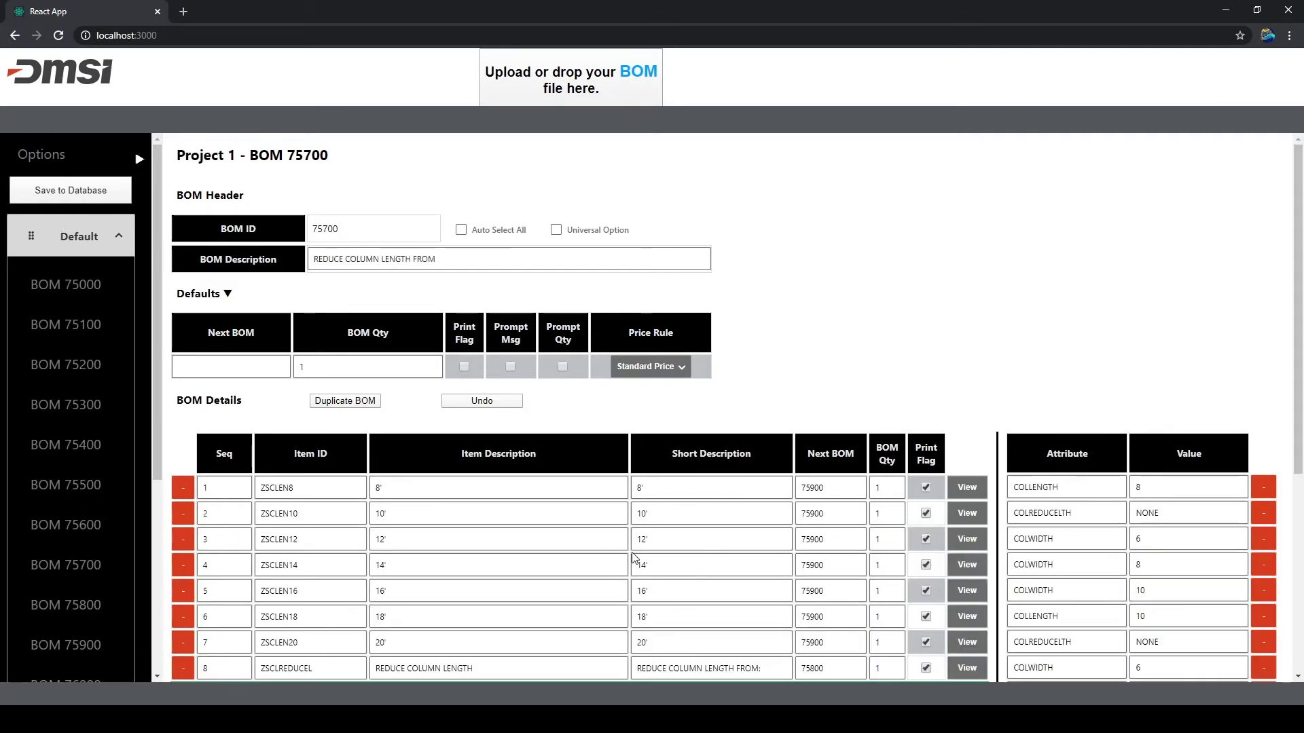
scroll(629, 547, "down", 5)
scroll(642, 537, "up", 5)
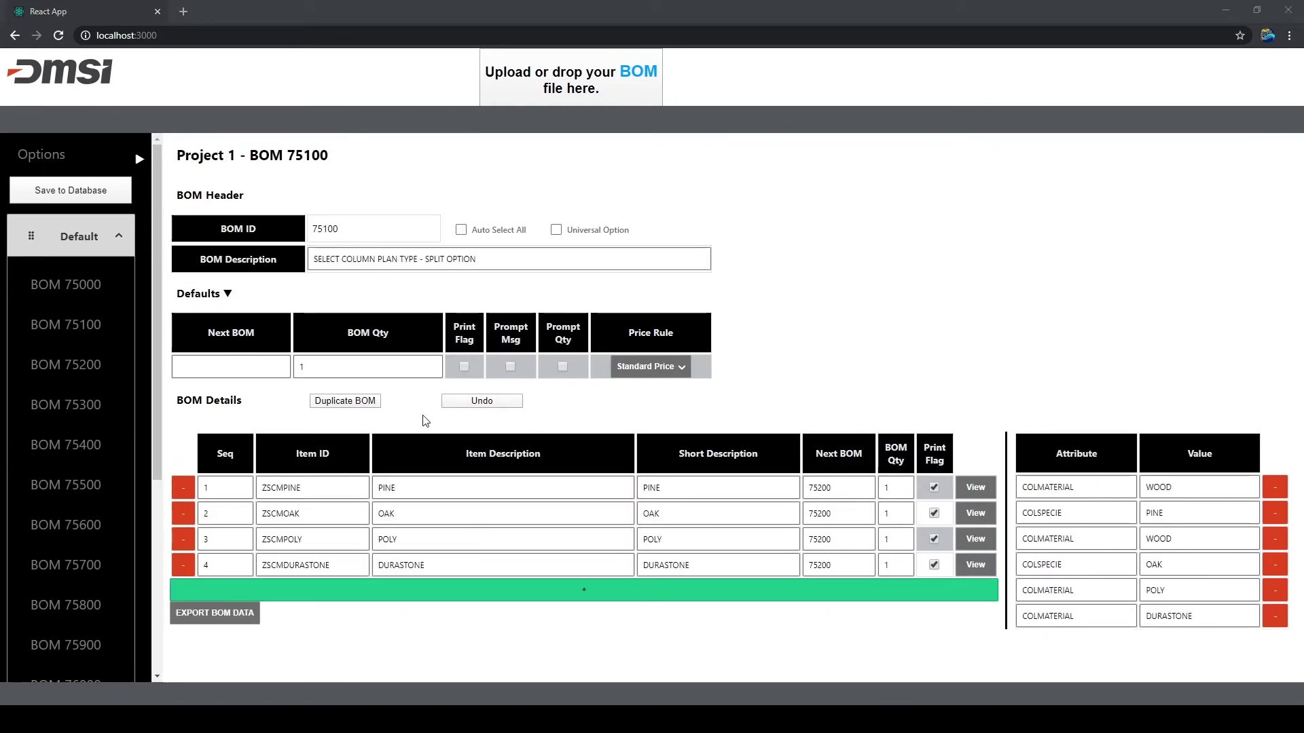
Duplicate BOM 75100 as BOM 800 and open the new copy.
left_click(345, 401)
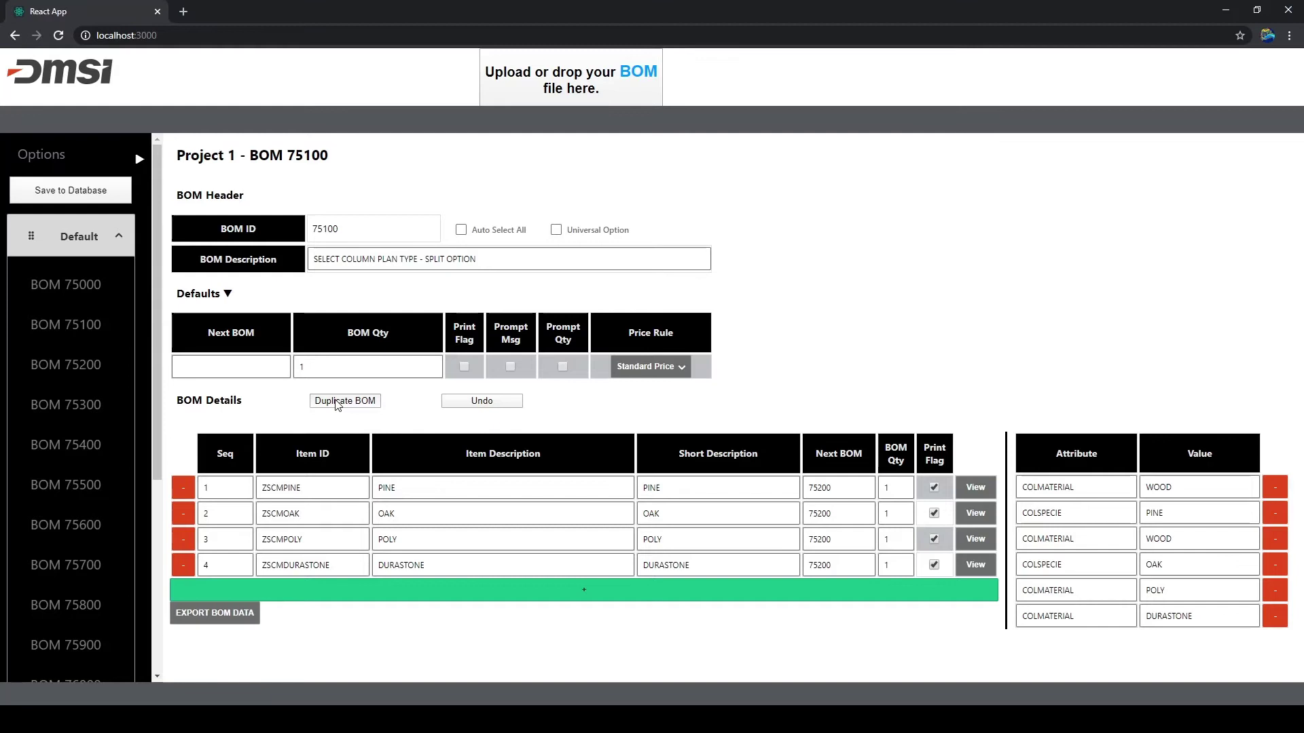
left_click(687, 381)
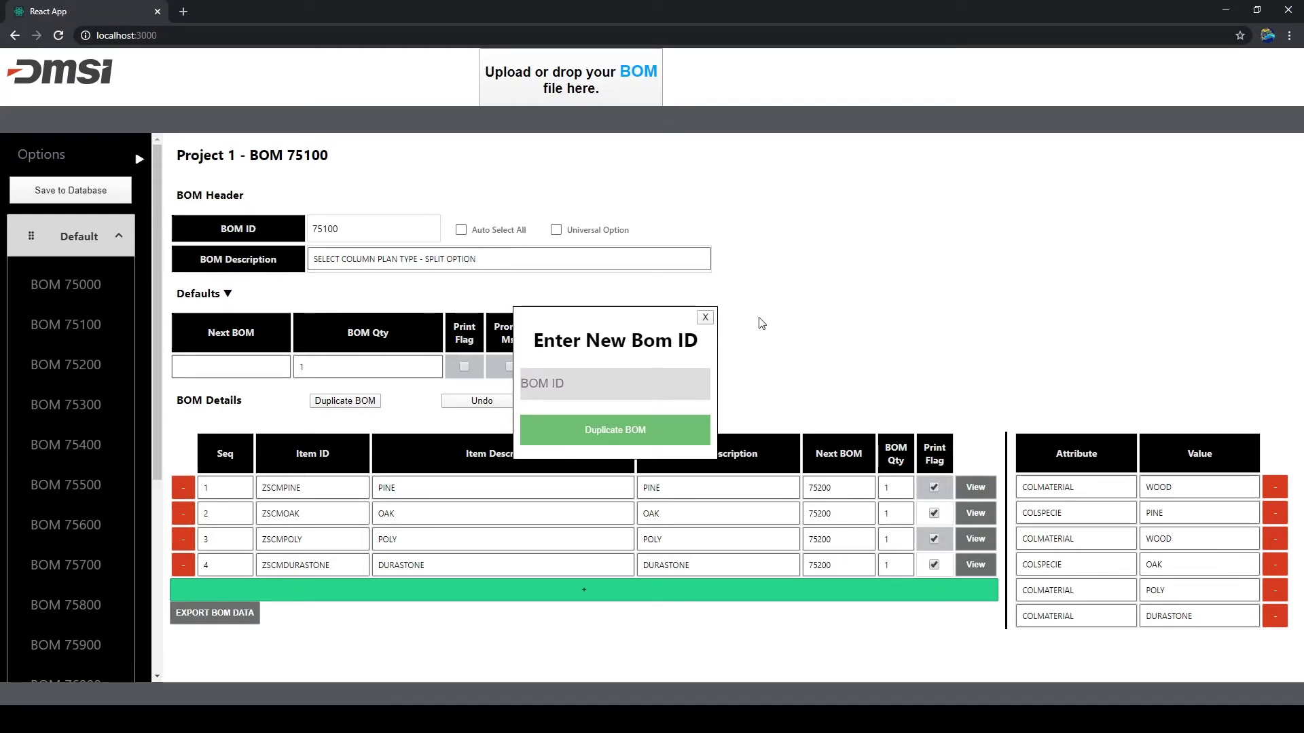
type("800")
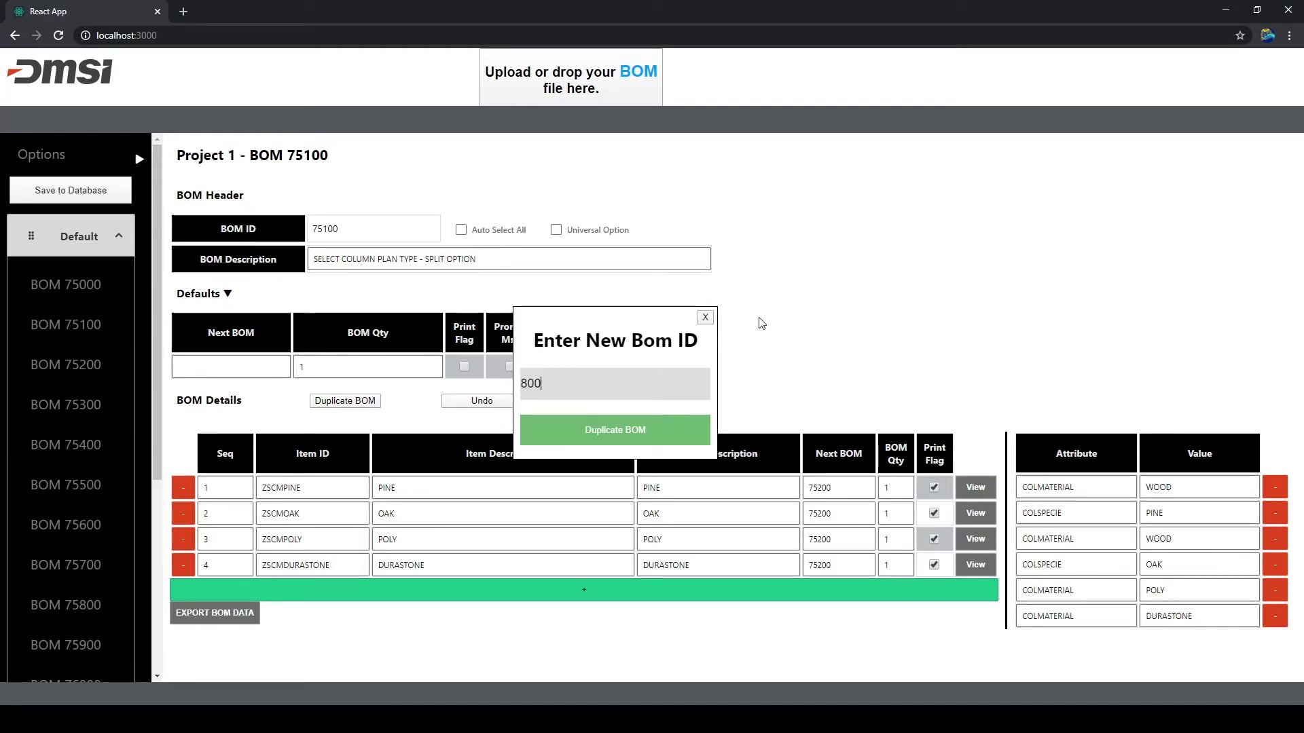
left_click(639, 431)
scroll(82, 382, "down", 5)
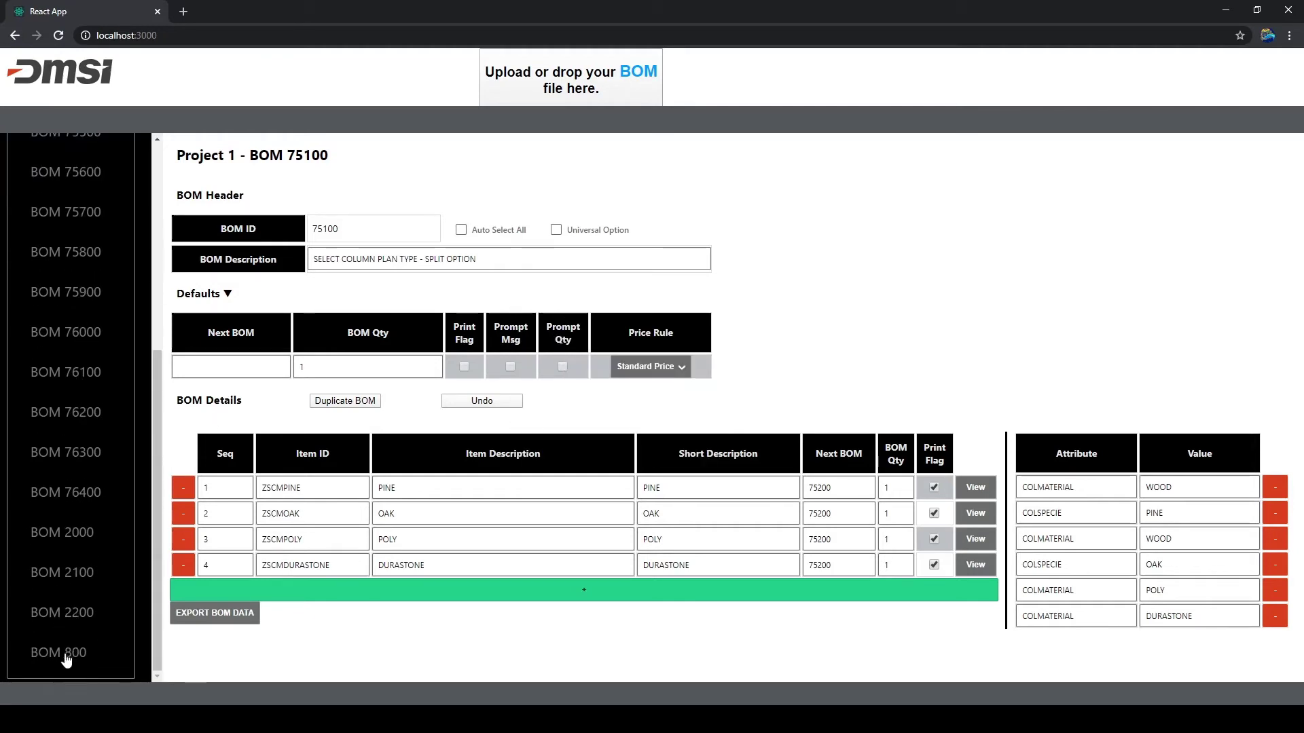
left_click(66, 656)
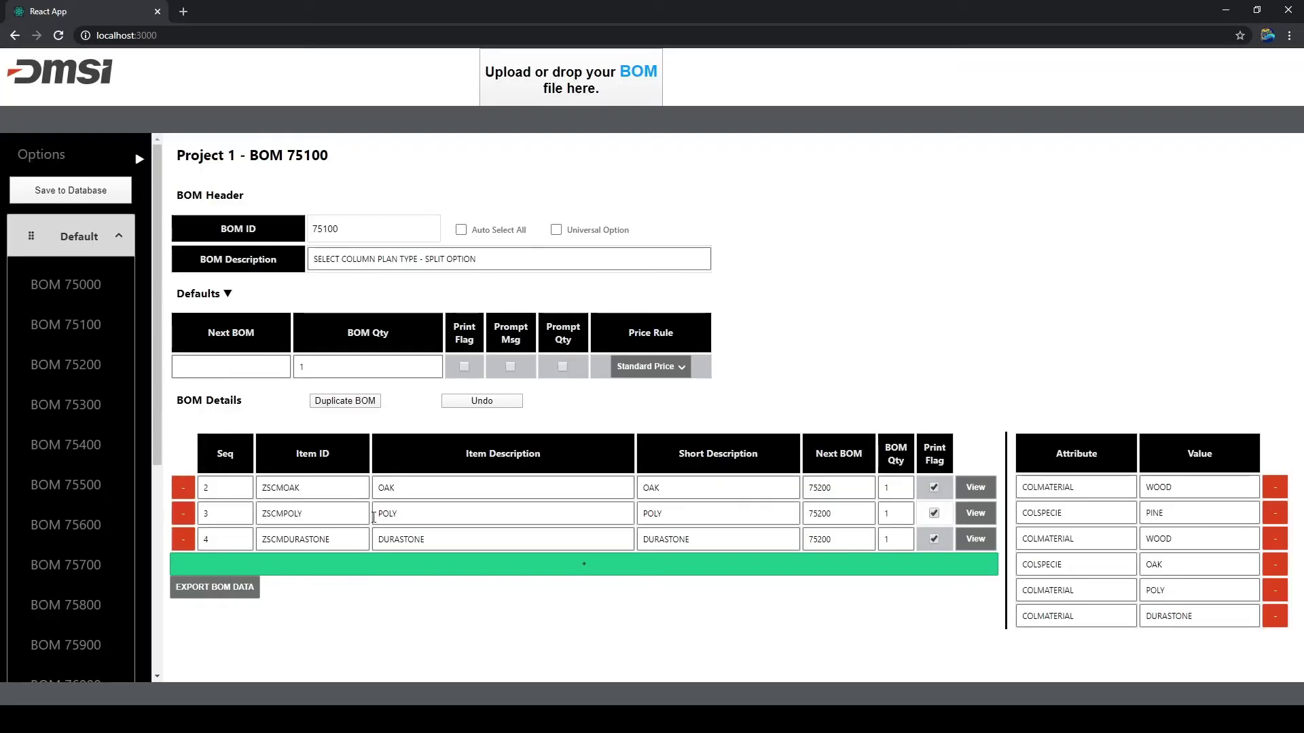
Undo twice to restore the PINE row and DURASTONE attribute, then collapse the Default group.
left_click(489, 405)
left_click(611, 394)
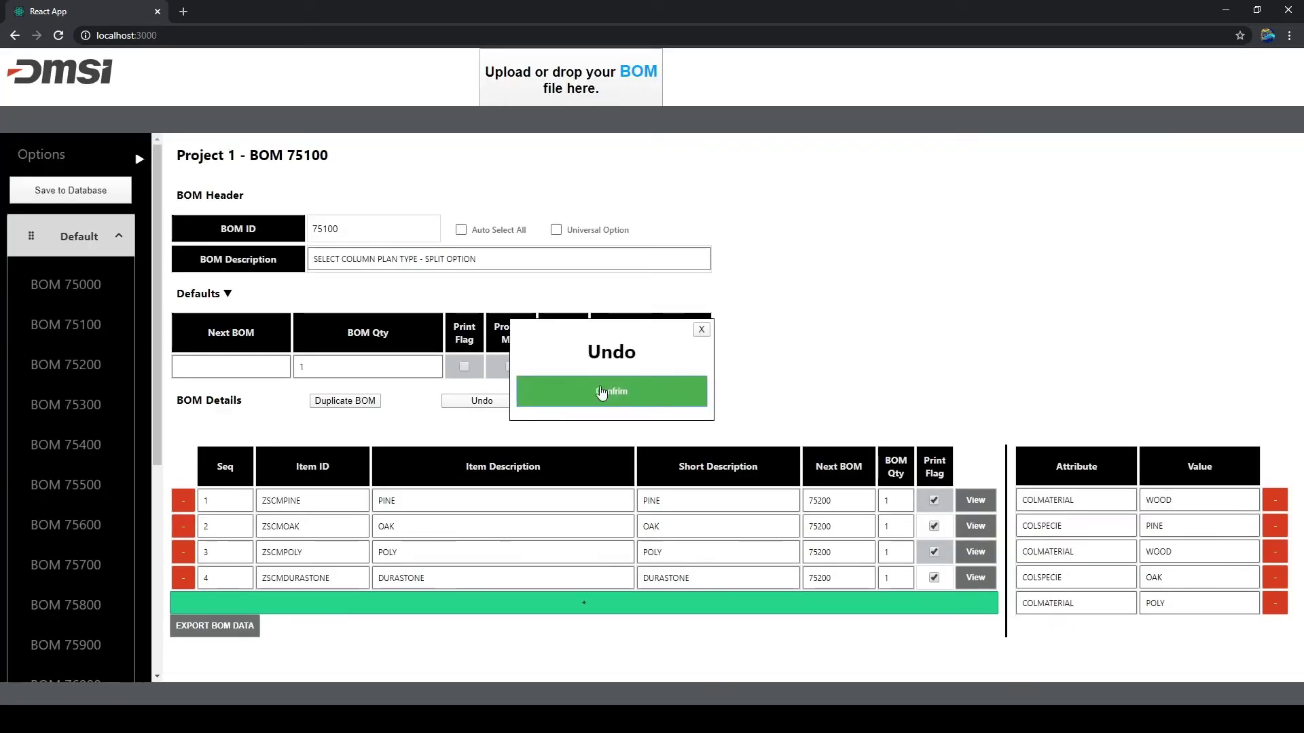
left_click(612, 392)
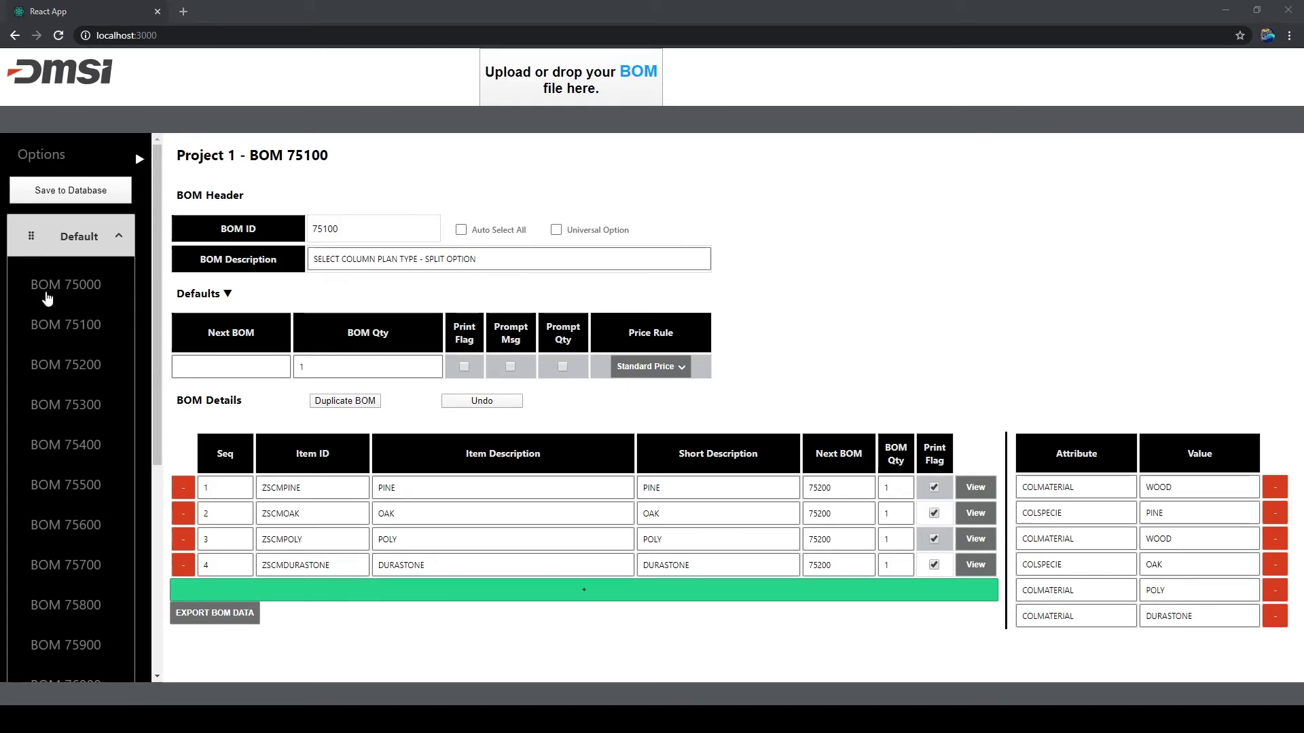
left_click(74, 244)
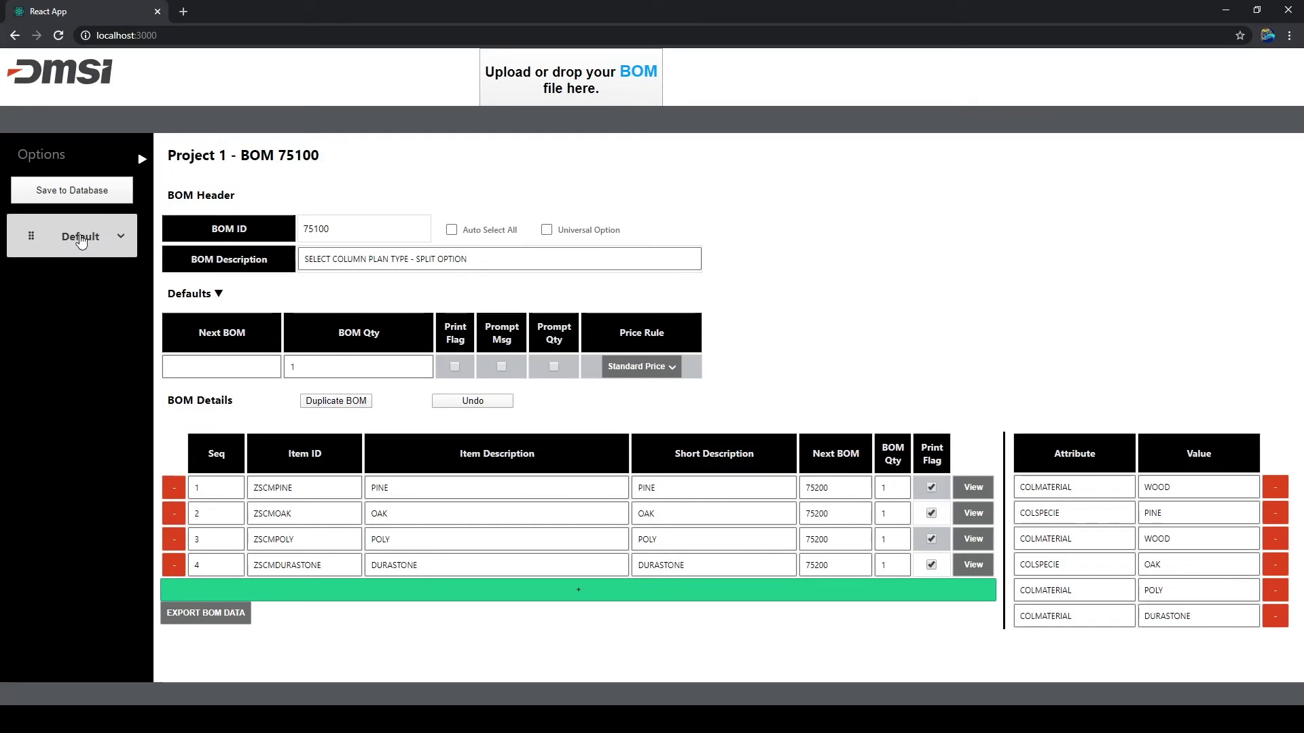
On the Bom Options page, add group sequence 2 named 'test'.
left_click(39, 159)
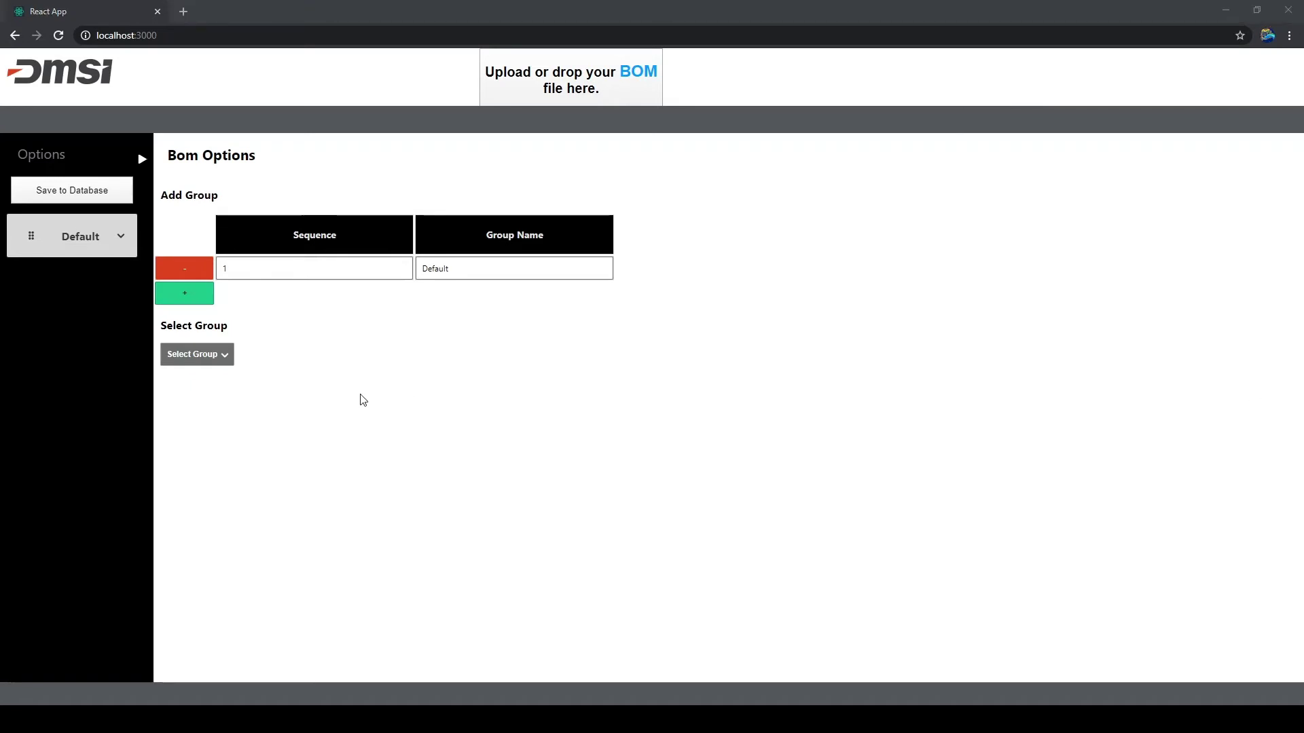
left_click(198, 297)
left_click(472, 290)
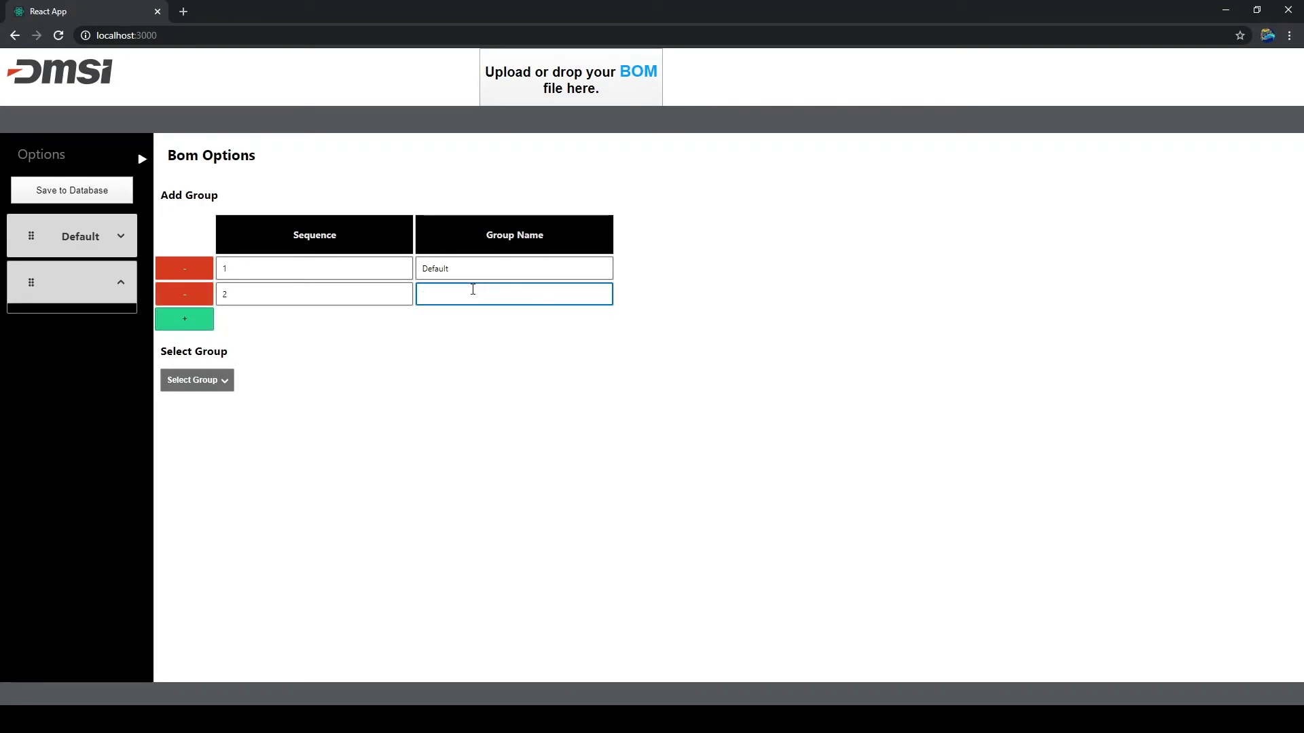
type("tes")
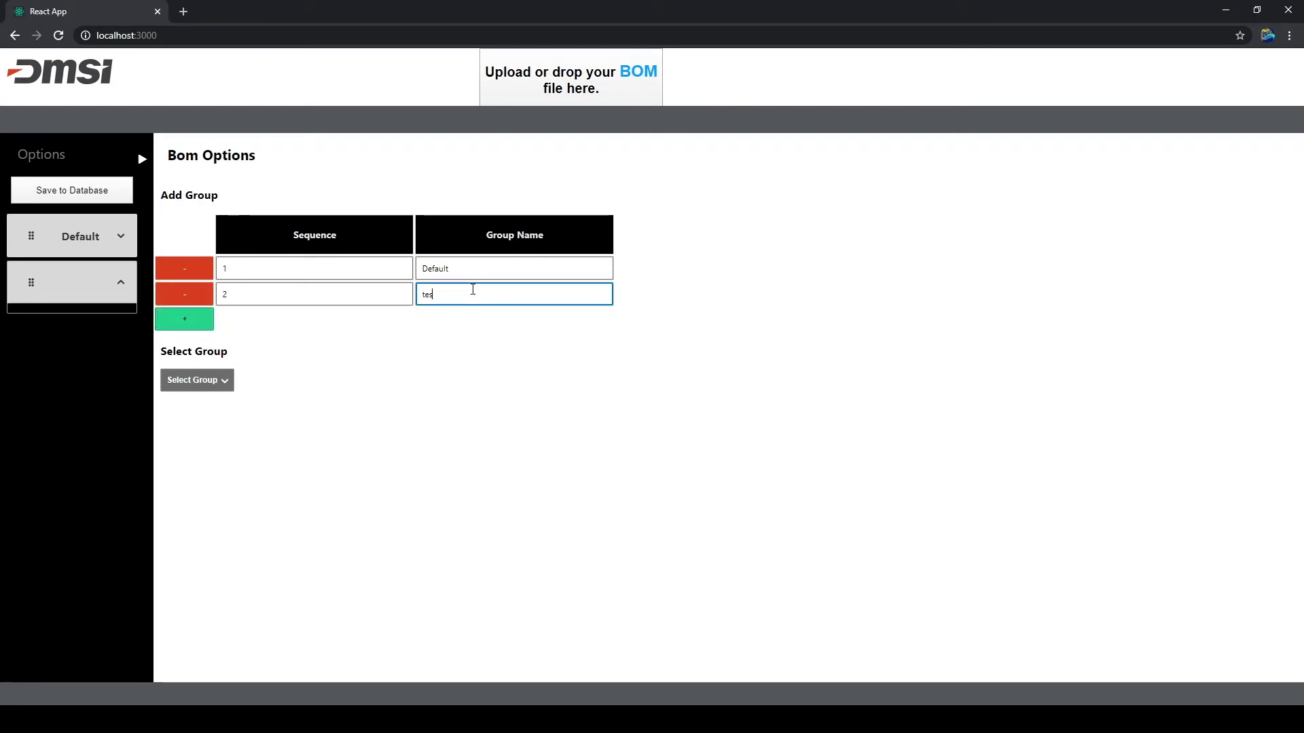
type("t")
left_click(719, 340)
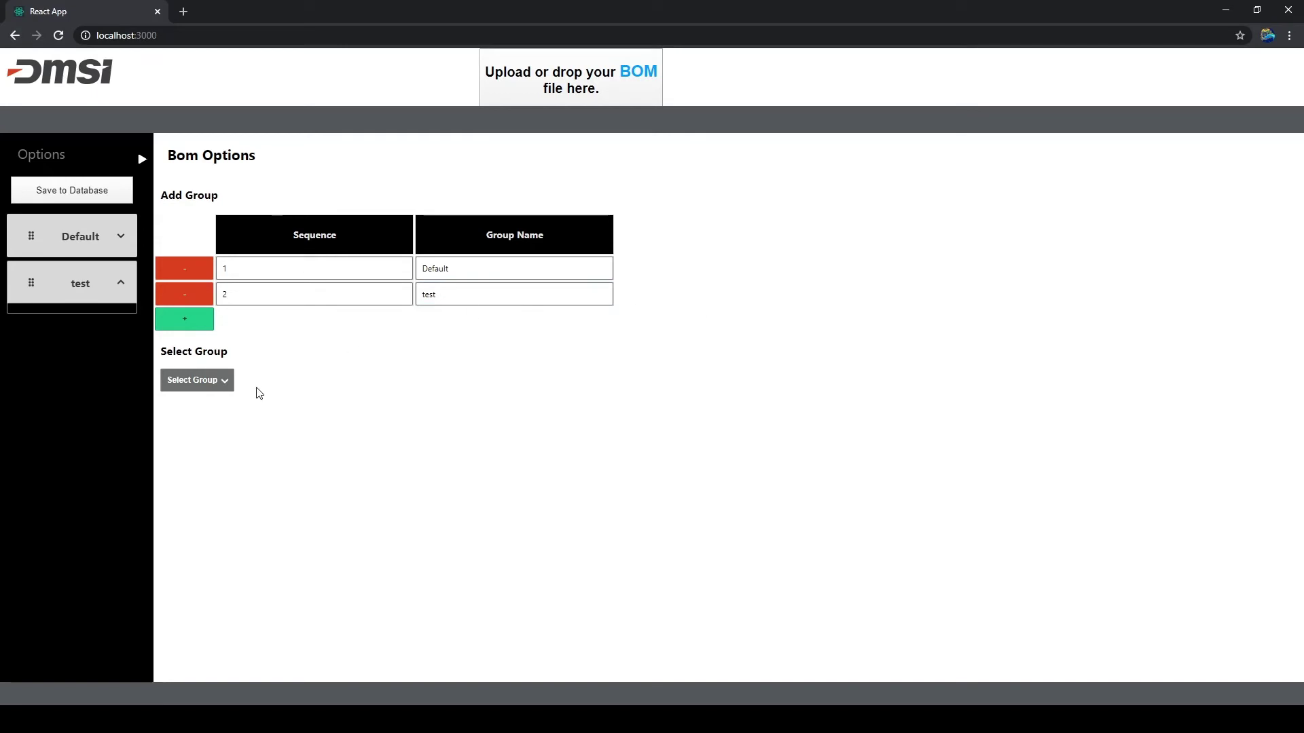
Show the Default group's BOMs and add a new BOM named BOM 555.
left_click(200, 384)
left_click(187, 416)
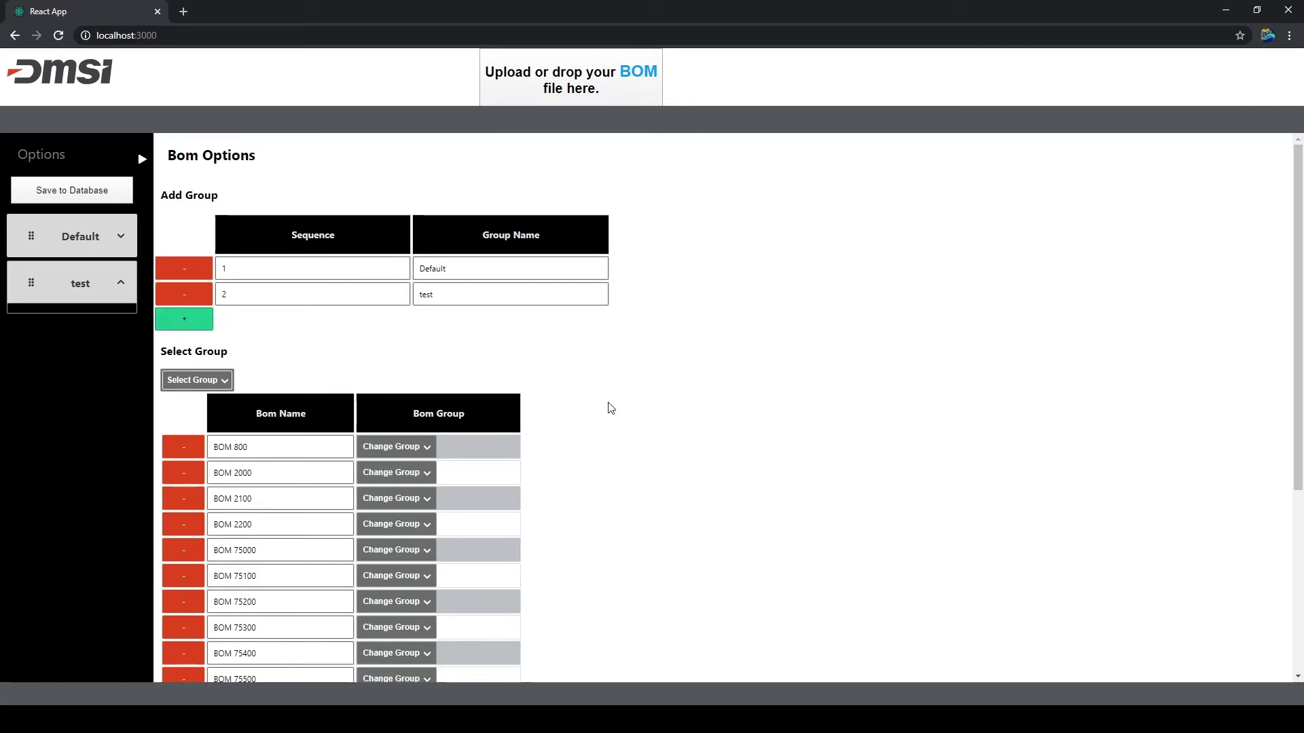
scroll(402, 387, "down", 4)
scroll(428, 387, "up", 5)
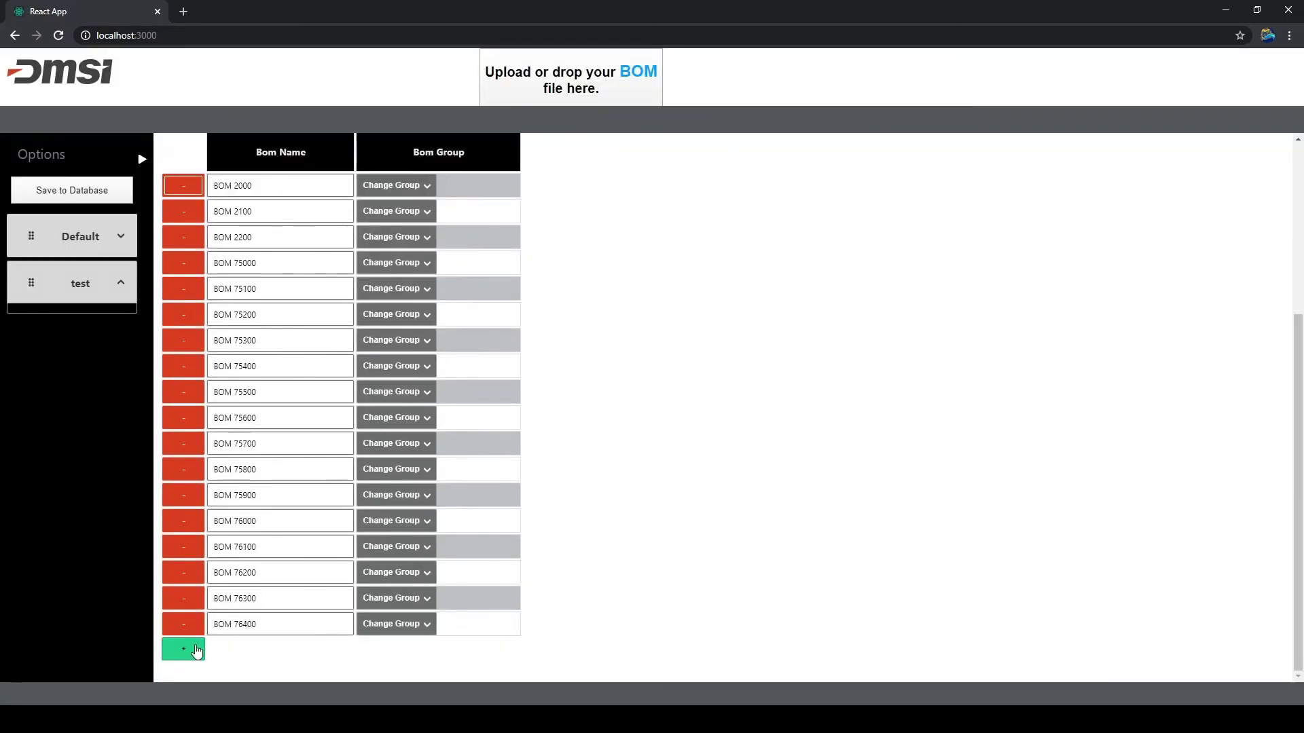
left_click(197, 651)
left_click(266, 652)
key("BackSpace")
key("BackSpace")
key("BackSpace")
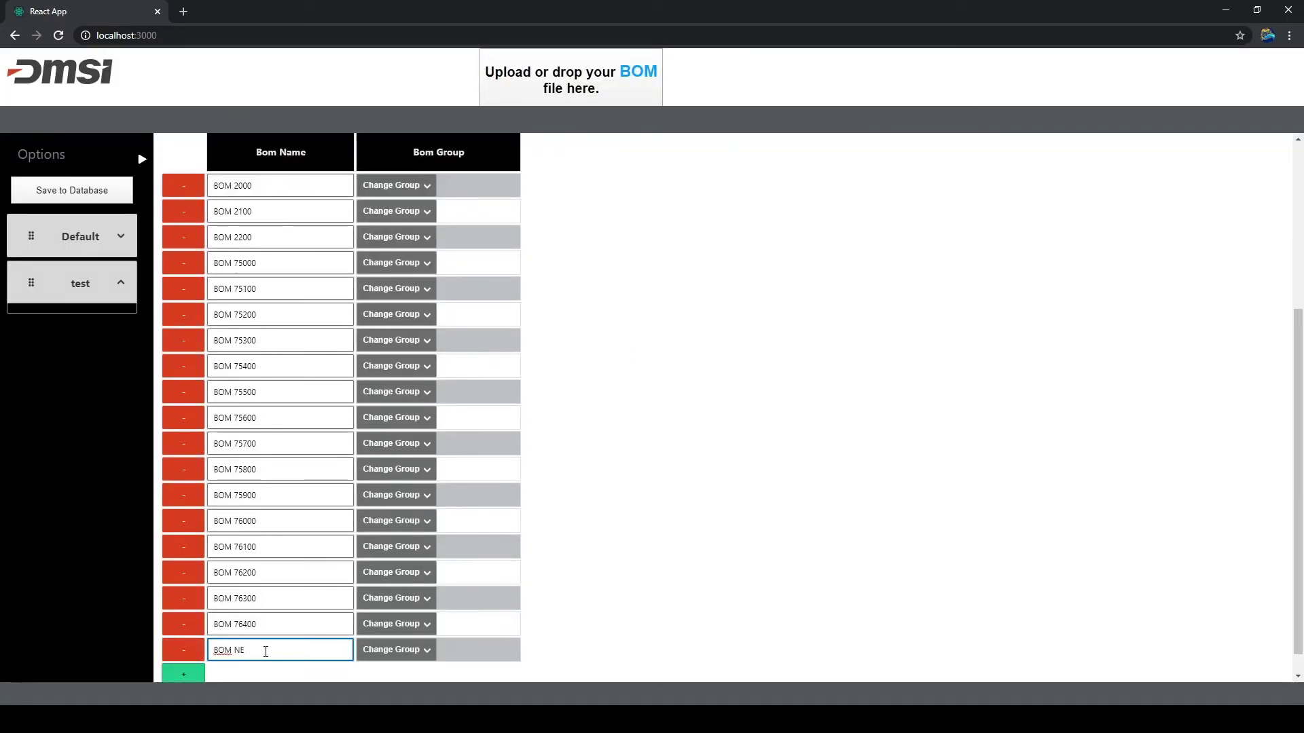
left_click(763, 458)
Change the group of BOM 2000 and BOM 2100 to test.
scroll(751, 419, "up", 4)
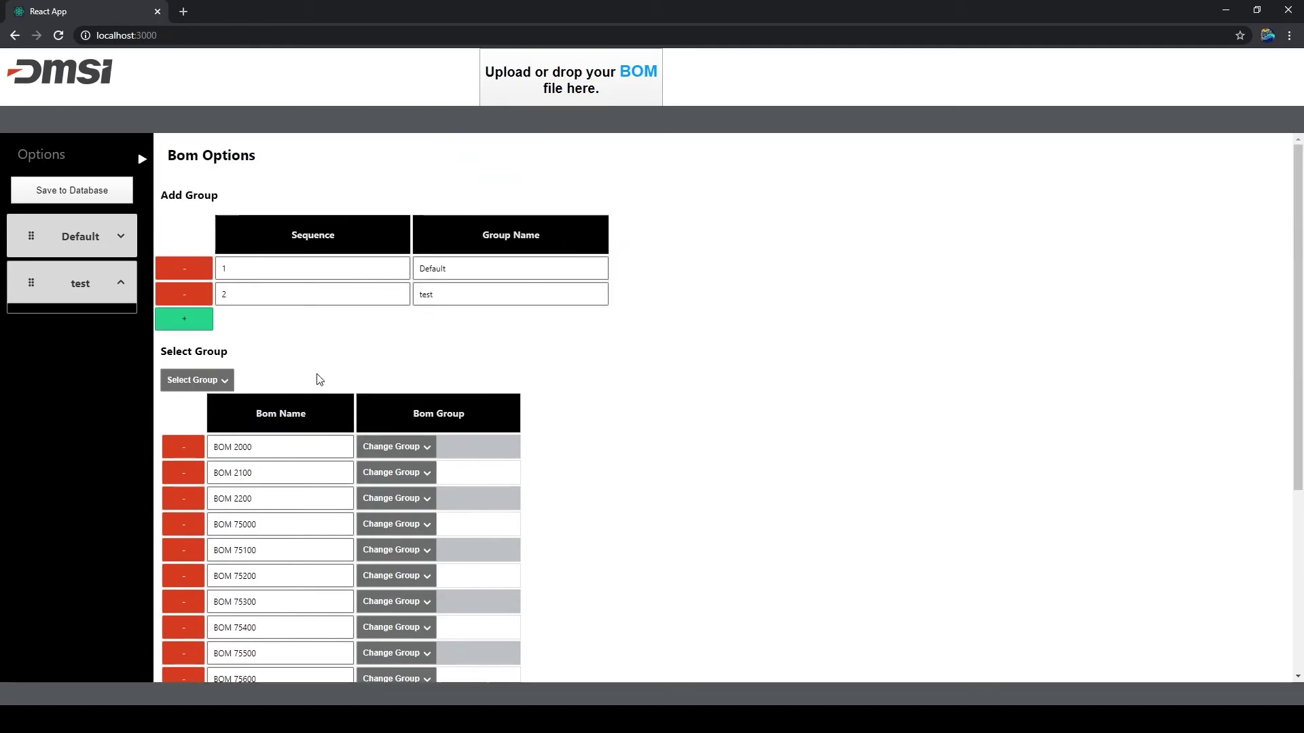
left_click(418, 450)
left_click(397, 509)
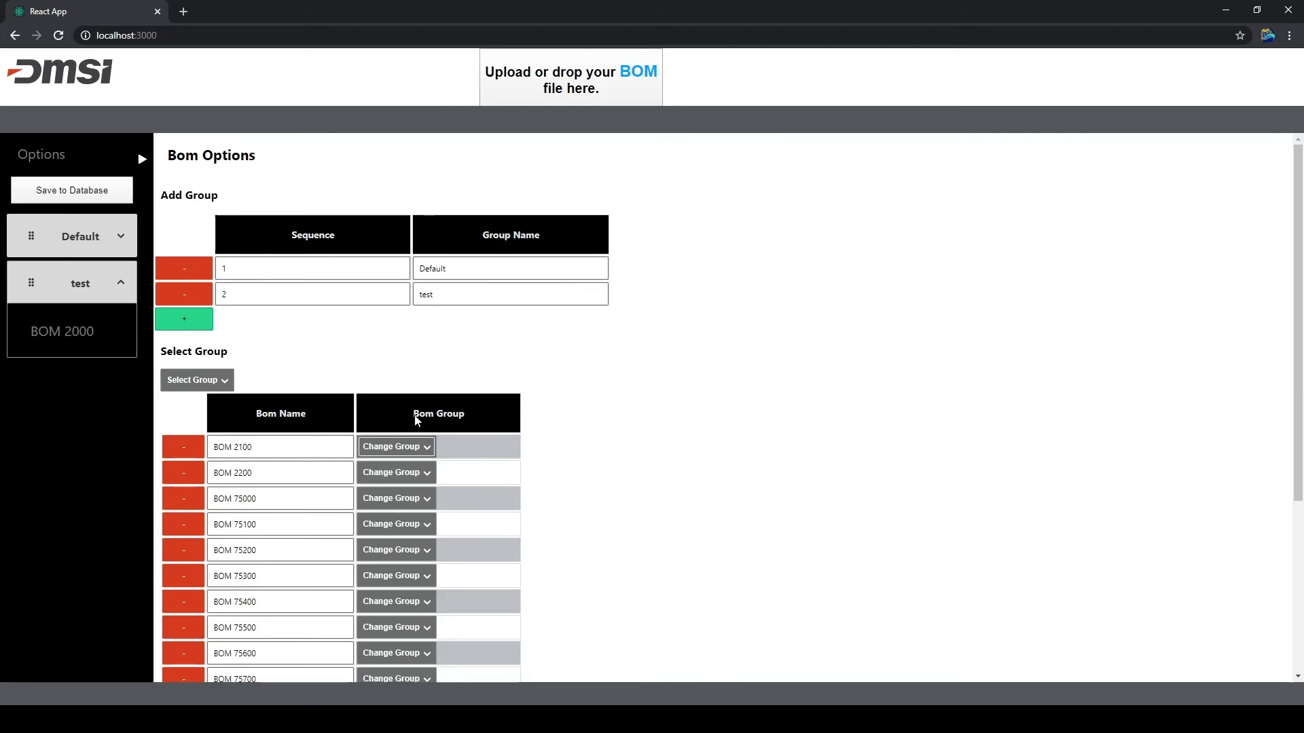
left_click(407, 448)
left_click(390, 506)
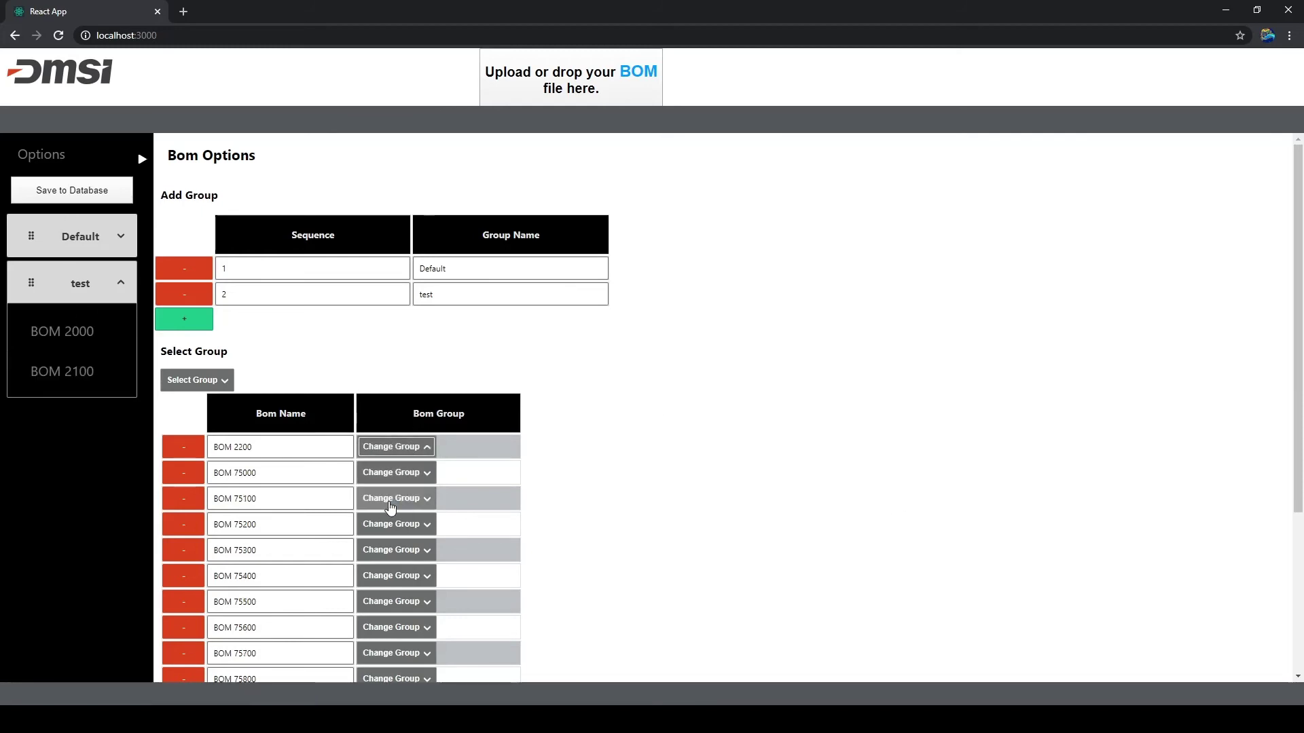
Expand and scroll the Default group's BOM list, then collapse both the Default and test groups.
left_click(95, 238)
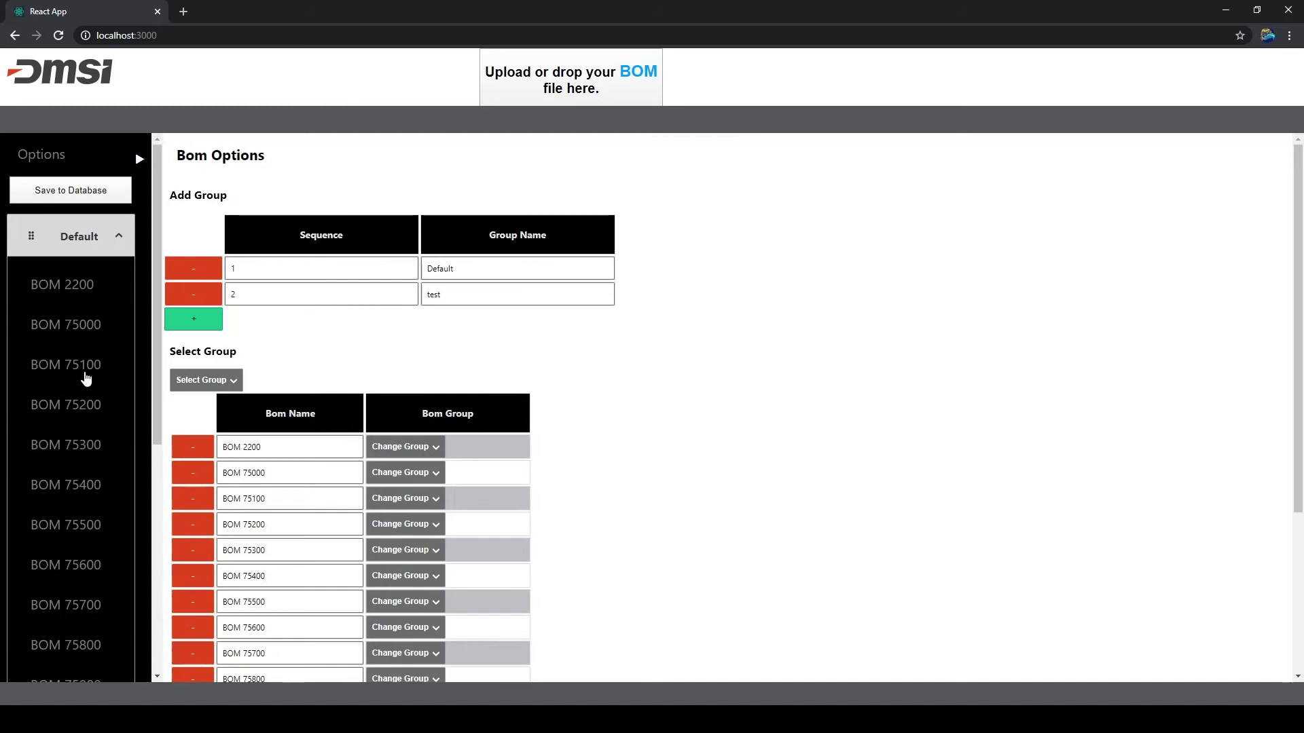
scroll(85, 378, "down", 4)
scroll(77, 198, "down", 2)
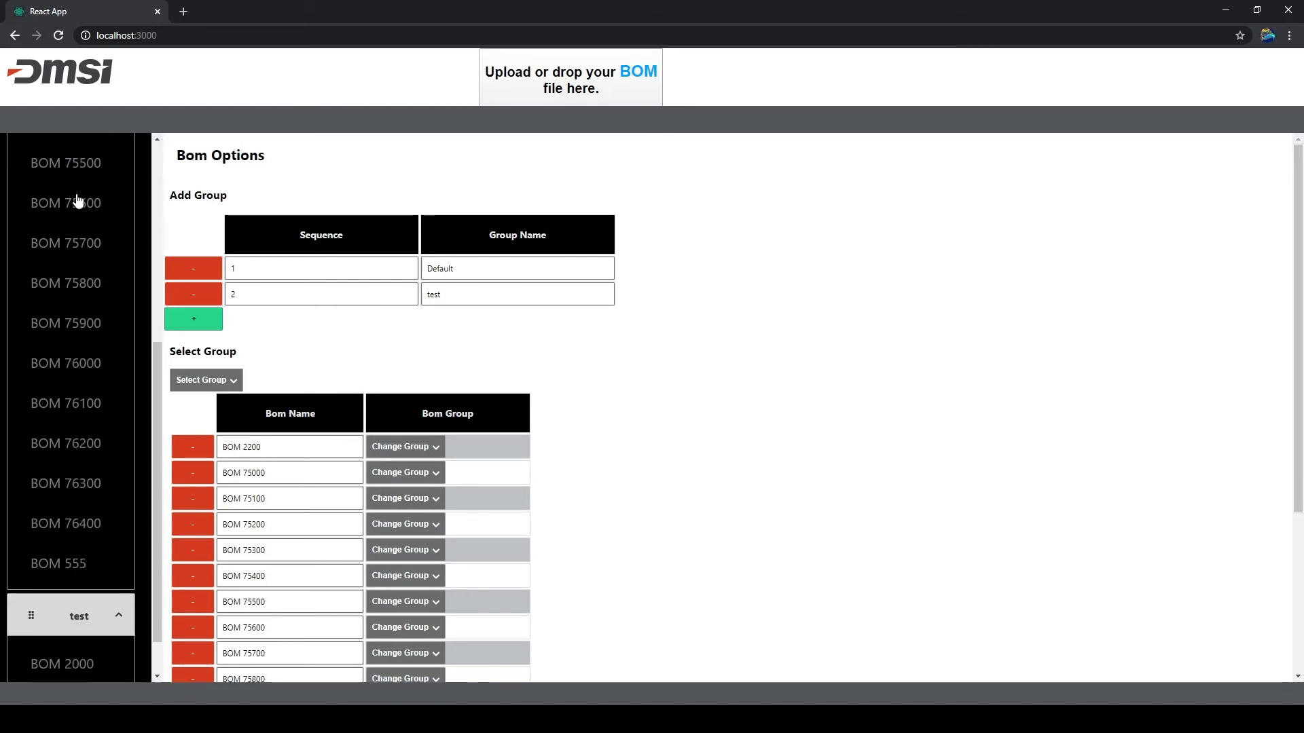
scroll(78, 199, "up", 6)
left_click(78, 238)
left_click(82, 285)
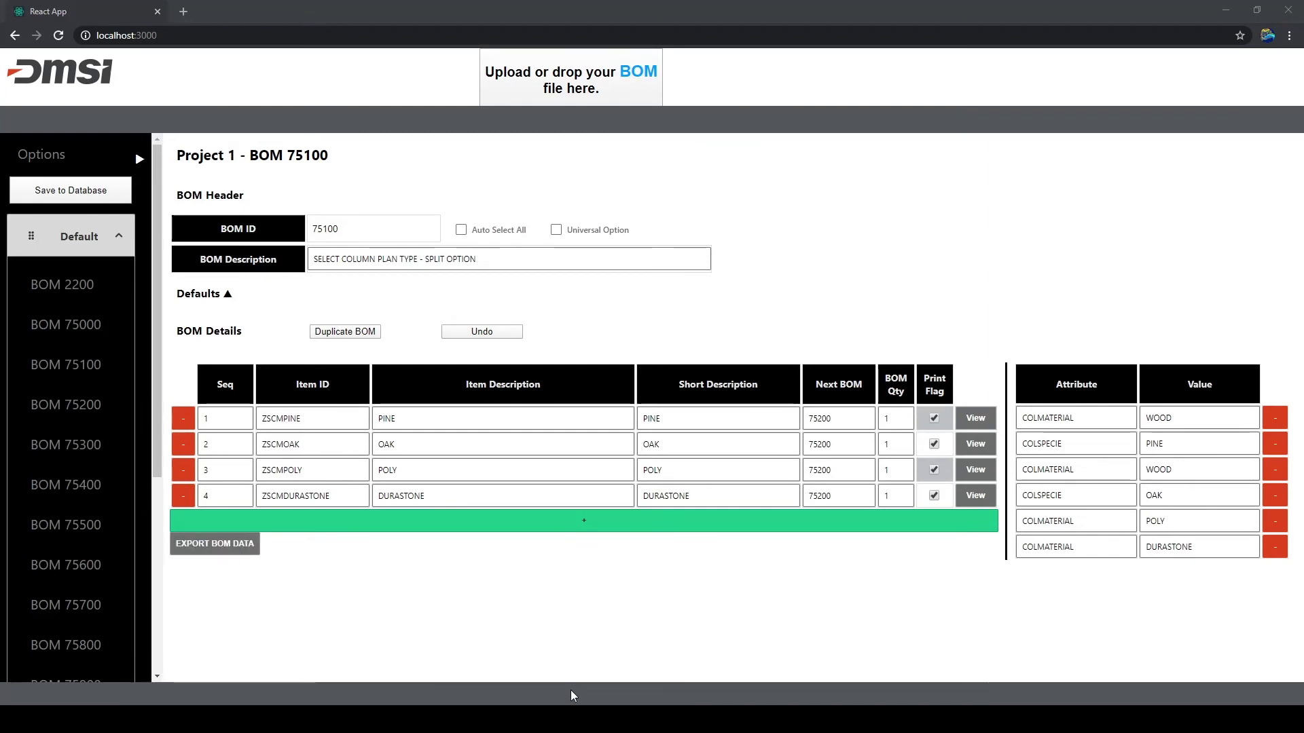
mouse_move(549, 719)
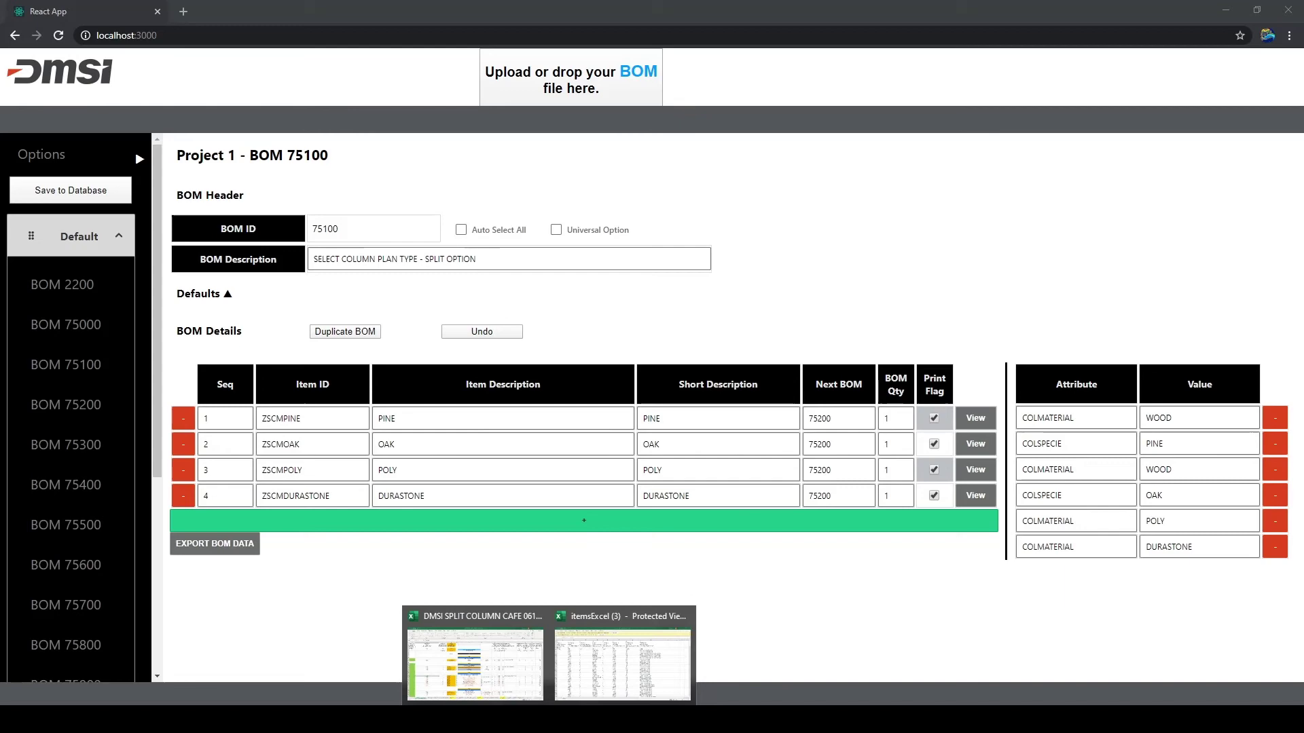
Bring the itemsExcel (3) workbook forward and scroll through its exported BOM 75000 rows.
left_click(600, 664)
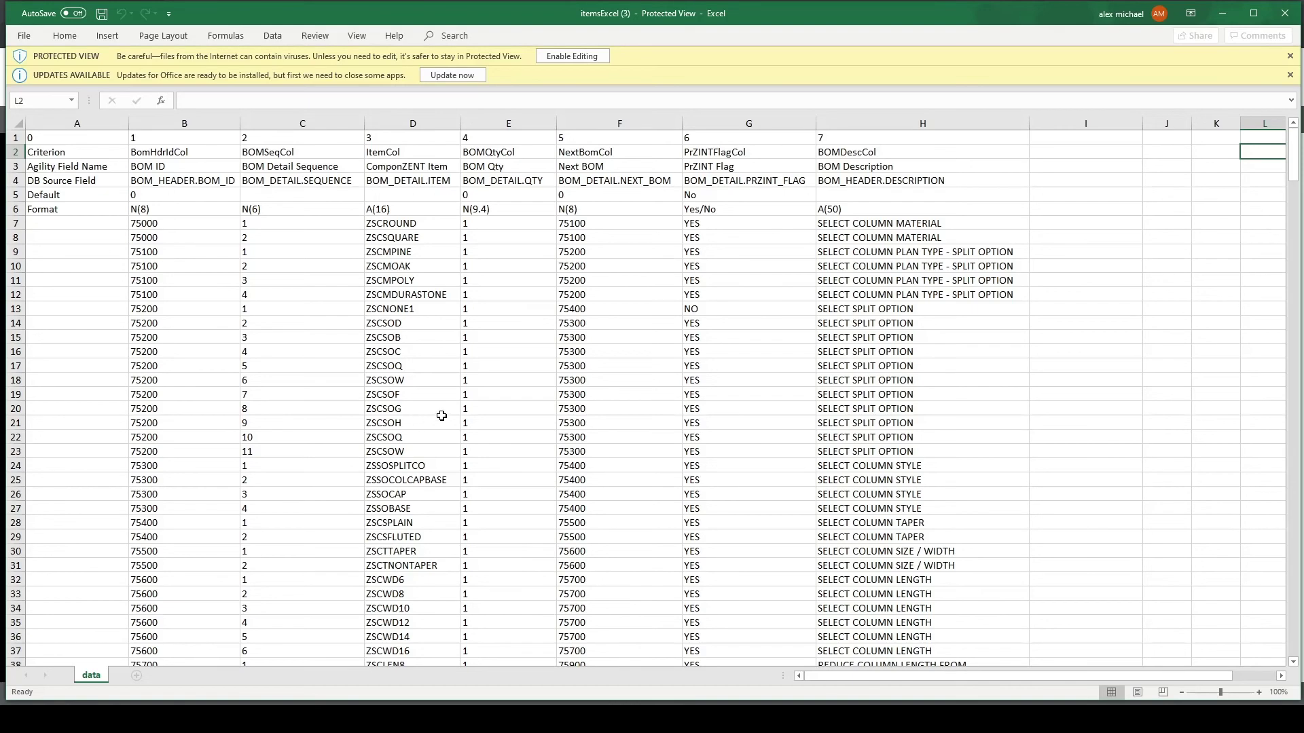
scroll(438, 421, "down", 13)
scroll(446, 416, "down", 16)
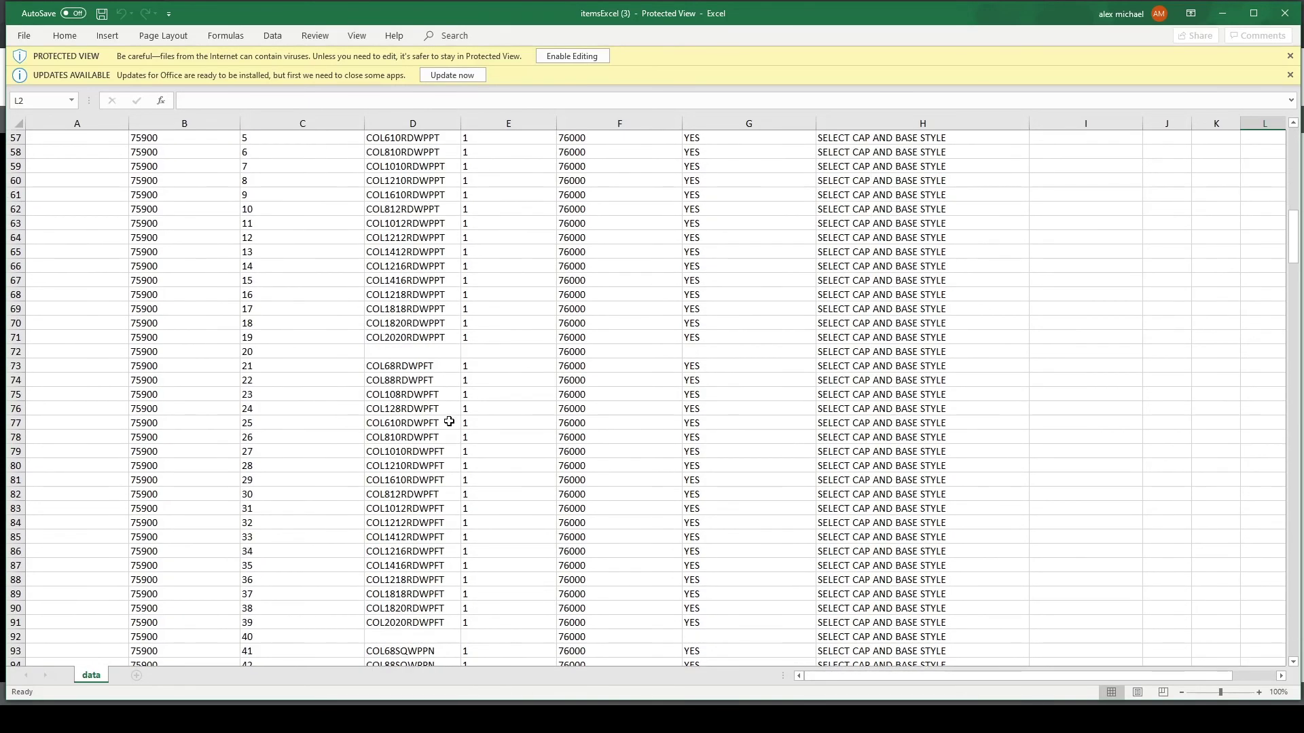
scroll(446, 425, "up", 17)
scroll(446, 431, "up", 12)
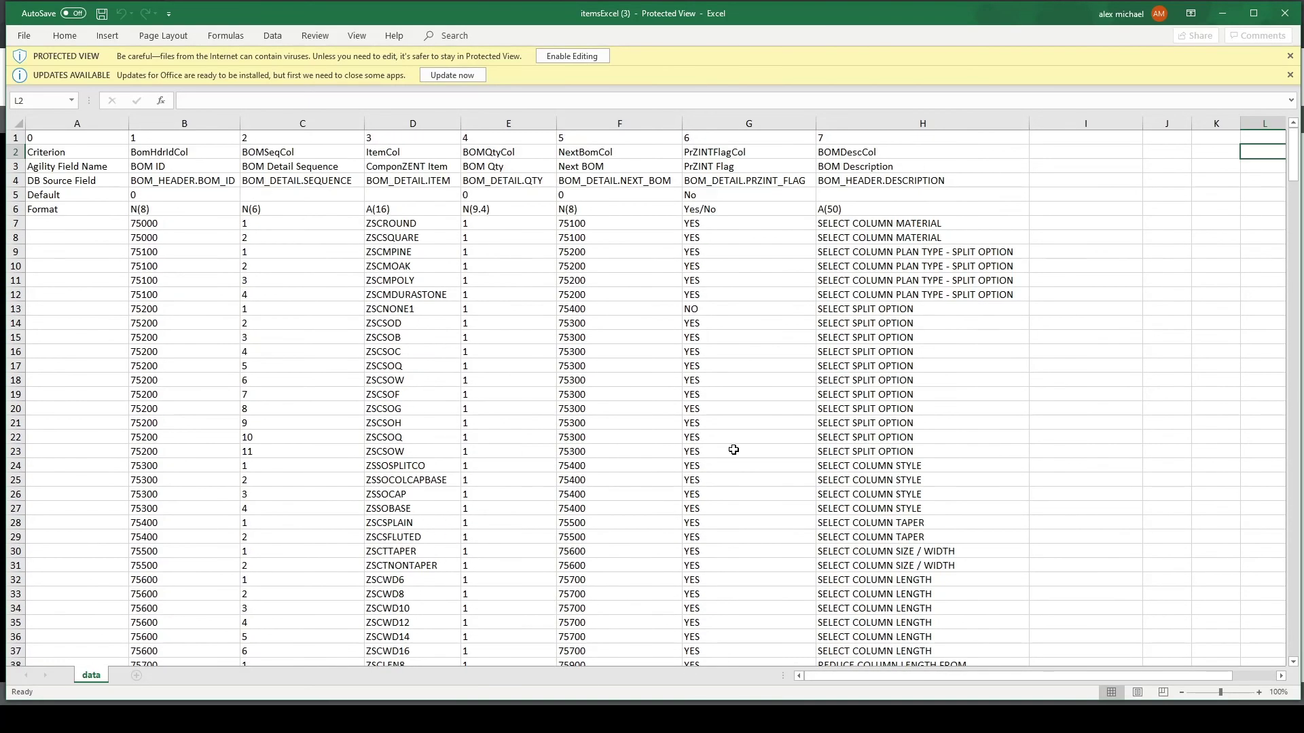